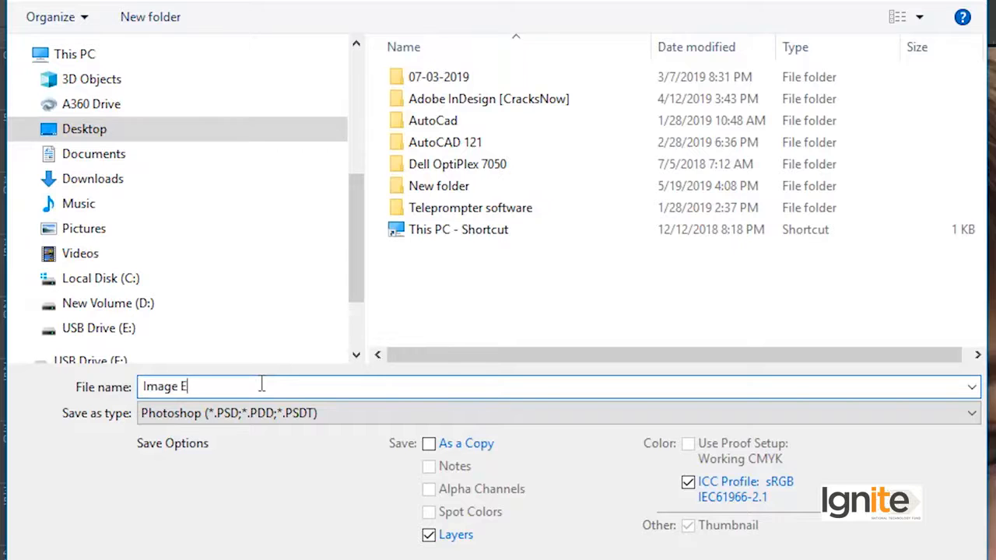
Save the portrait document to the Desktop as a Photoshop file named "Image Editing".
type("iting")
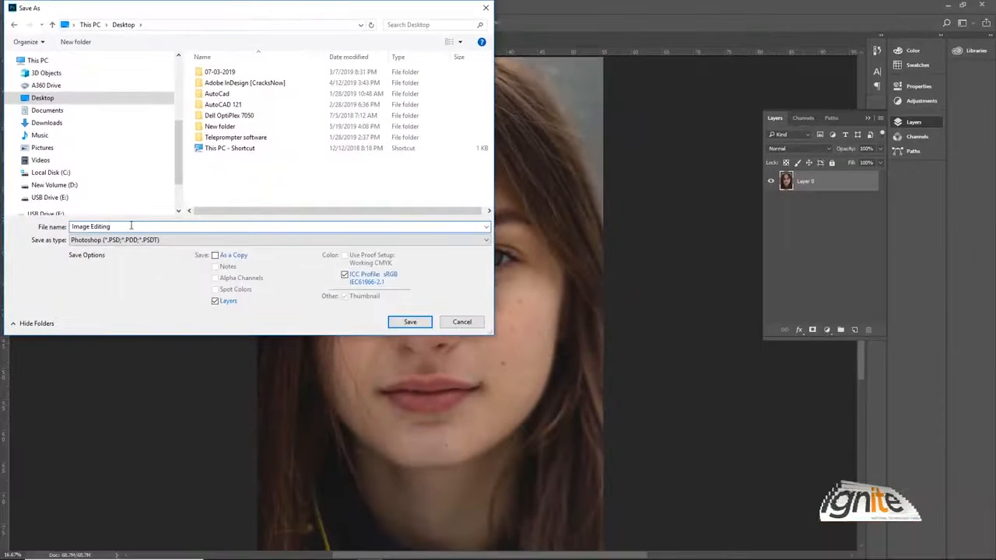
key("Return")
key("Return")
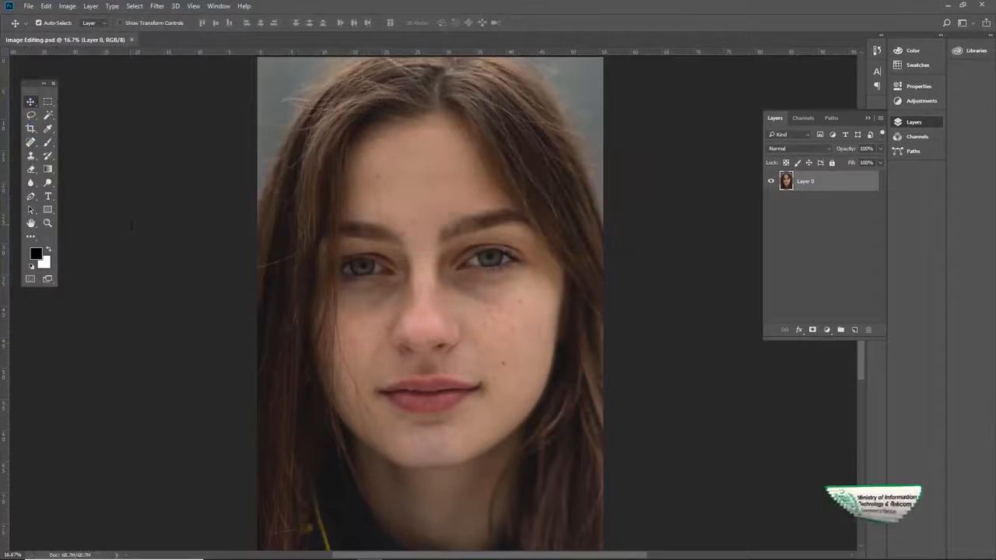
Rename the portrait layer "Original Image".
key("z")
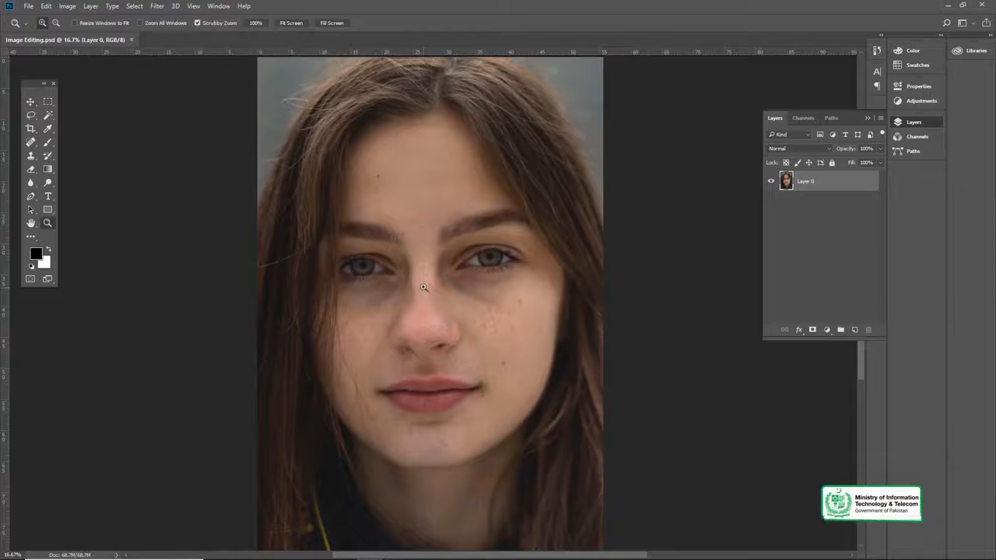
left_click(422, 286, "alt")
left_click(422, 285, "alt")
key("v")
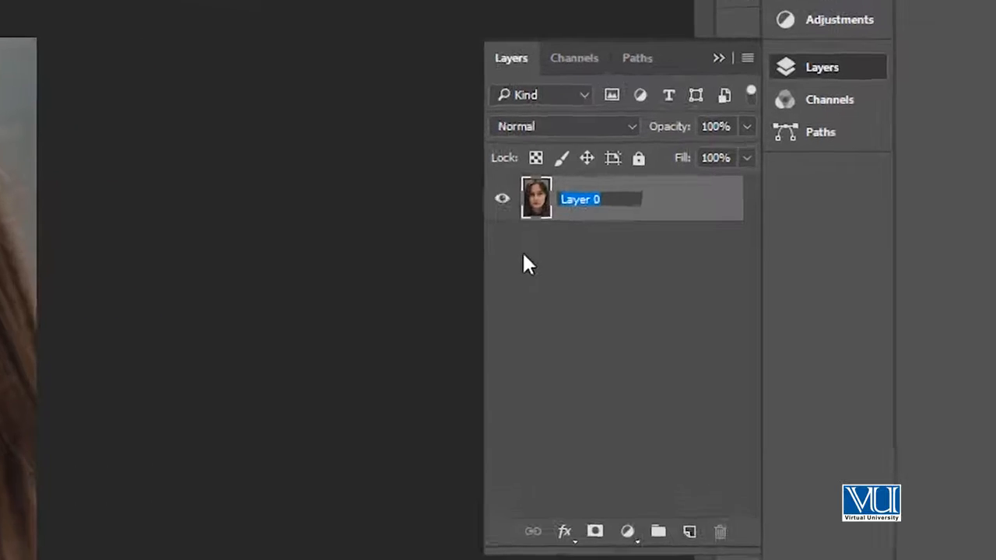
type("Original I")
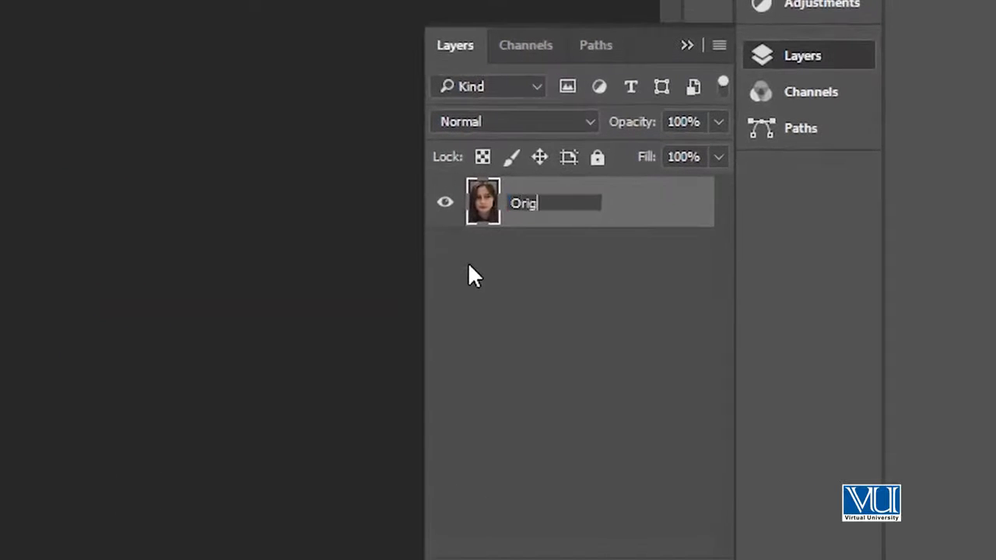
type("mage")
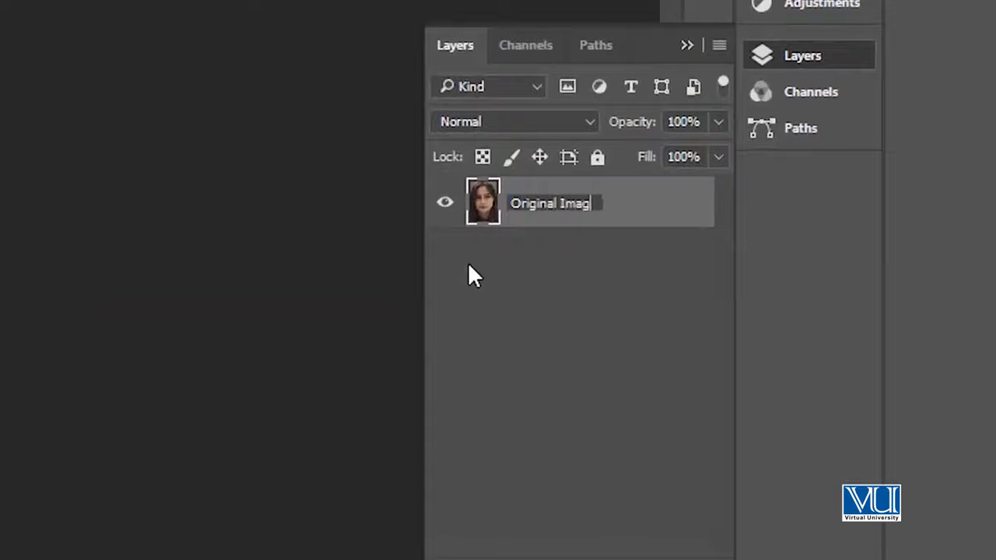
key("Return")
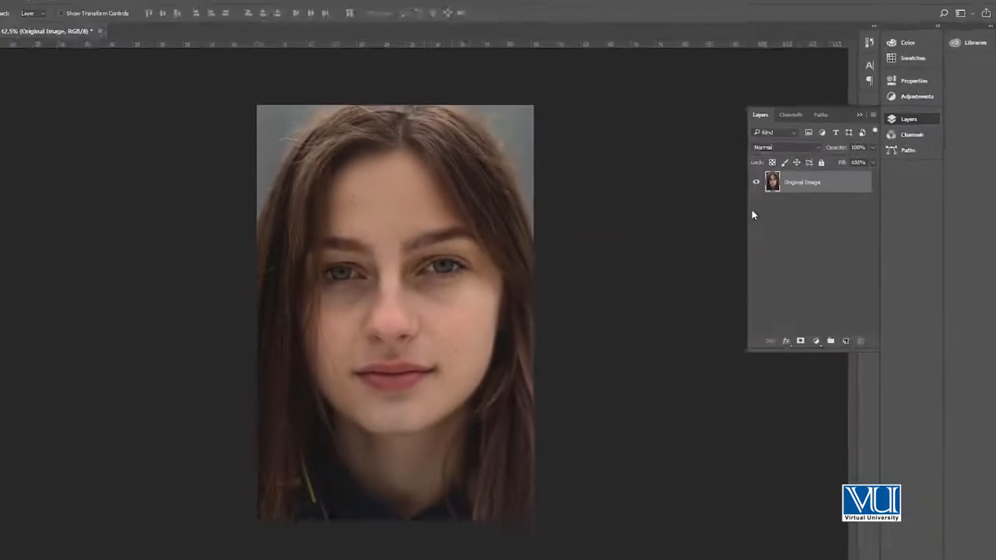
Select a rectangular area from the forehead to the lips with the Rectangular Marquee tool.
left_click(443, 269, "ctrl")
left_click_drag(453, 227, 405, 247)
left_click(424, 257, "ctrl")
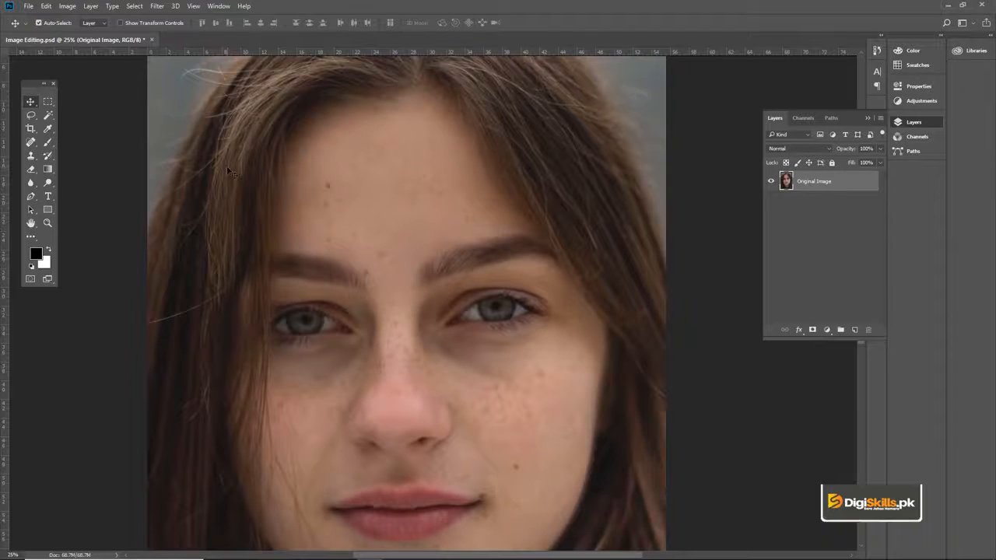
left_click_drag(360, 215, 358, 196)
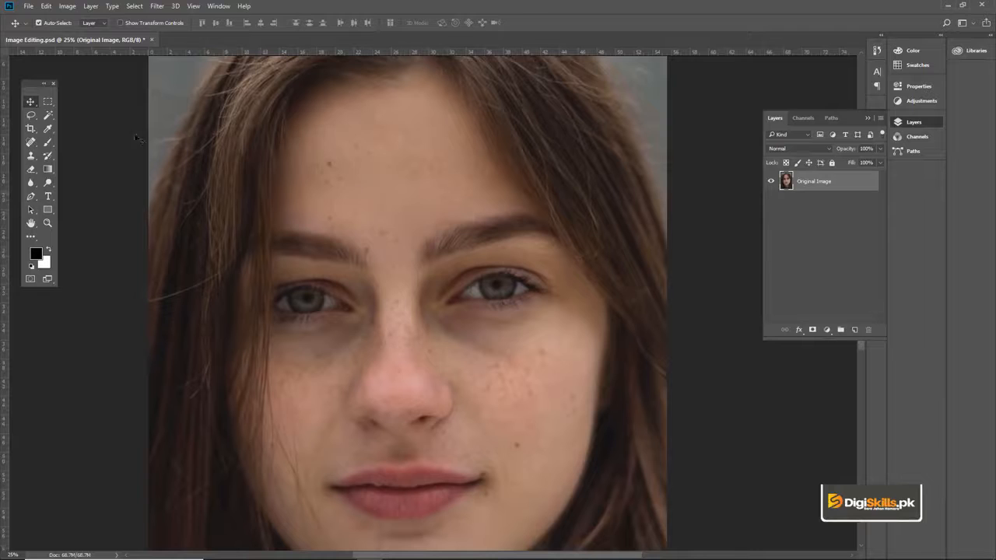
left_click(49, 102)
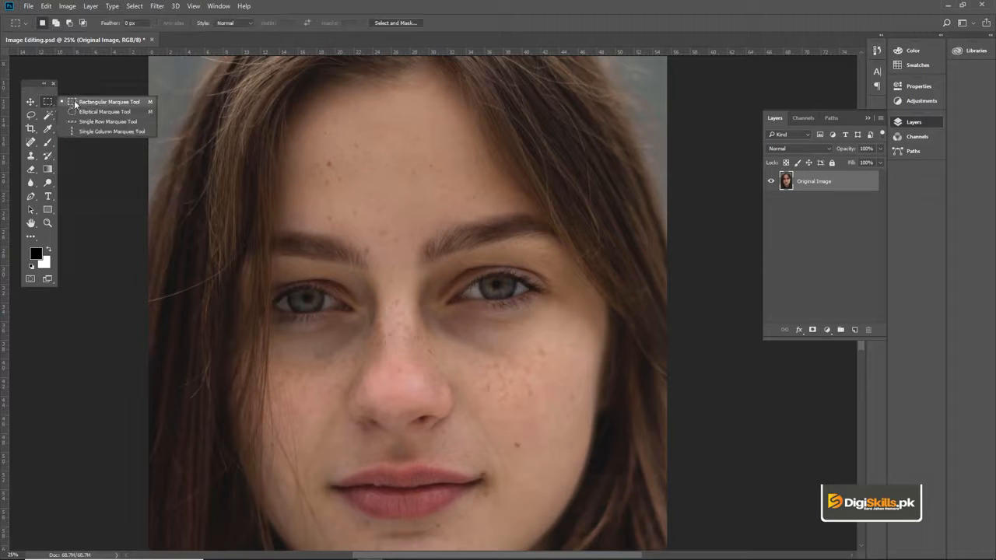
left_click(75, 103)
left_click_drag(265, 127, 565, 484)
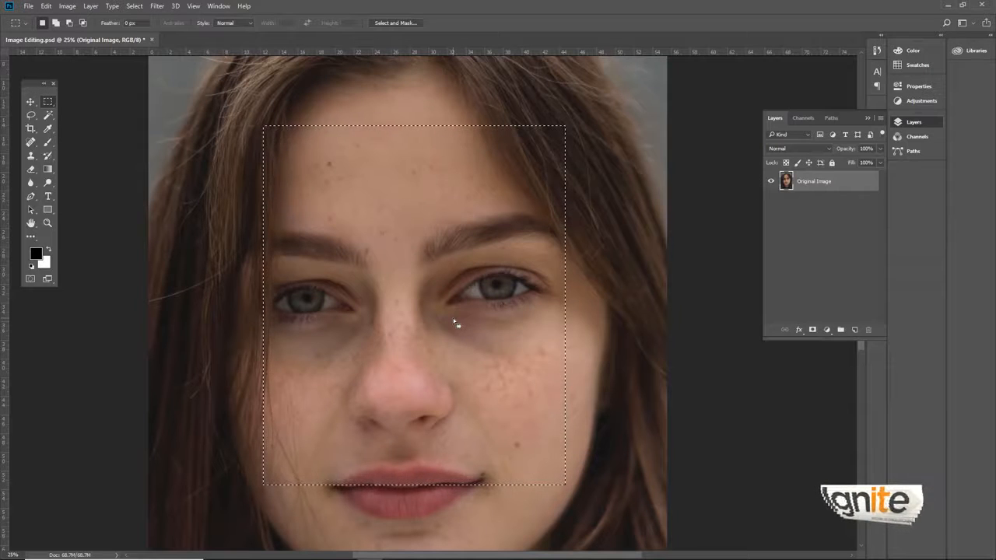
Invert the rectangular selection, try deleting the area around the face, undo the deletion and deselect.
key("ctrl+shift+i")
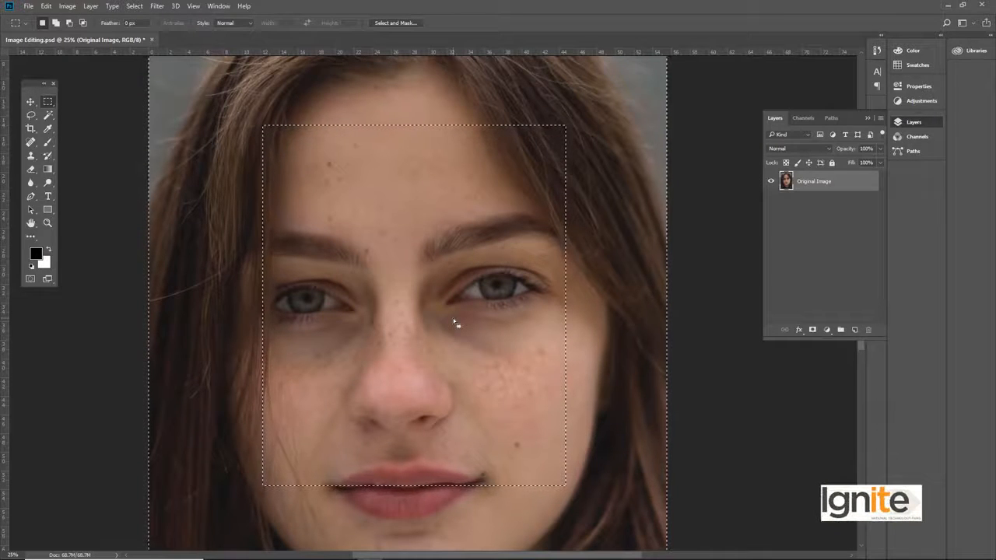
key("Delete")
key("ctrl+z")
key("ctrl+d")
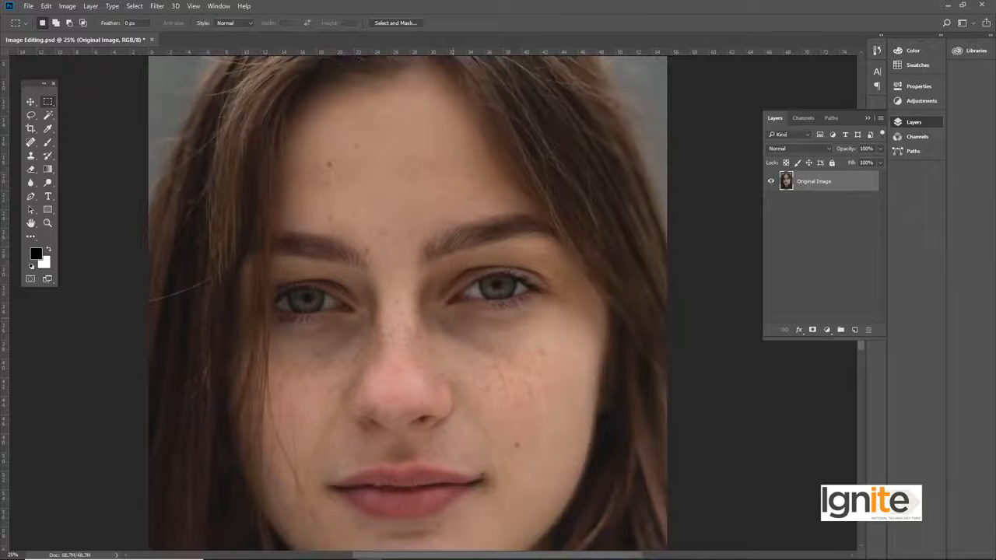
Select a larger rectangle around the face, try moving the selected pixels sideways and undo the move.
left_click_drag(234, 135, 599, 531)
key("v")
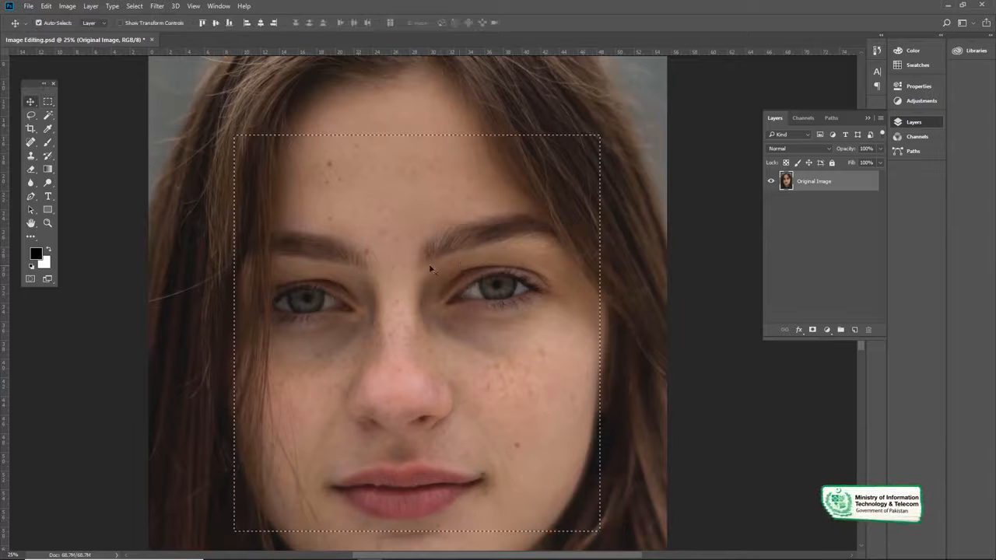
left_click_drag(422, 266, 501, 267)
key("ctrl+z")
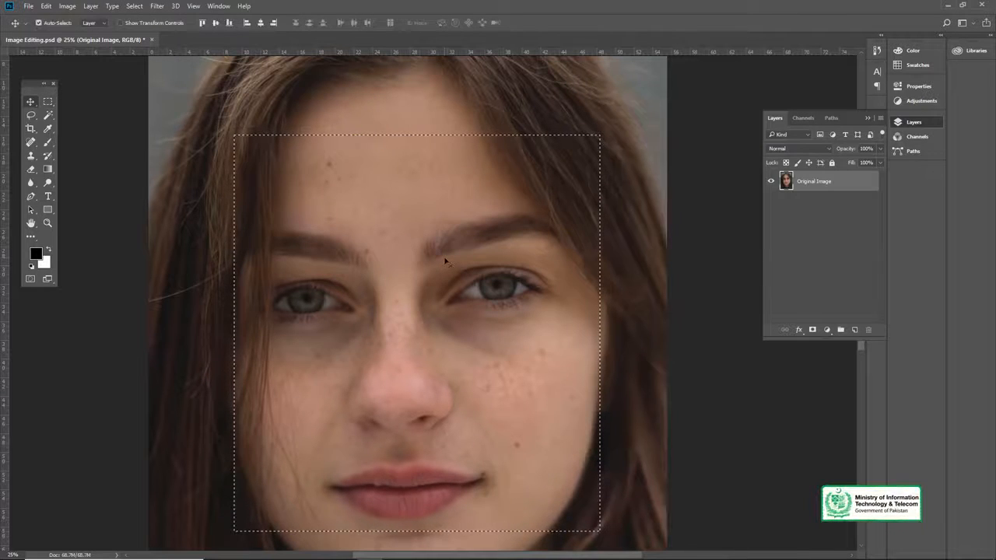
Try deleting everything outside the larger face rectangle by inverting the selection, undo the deletion and clear the selection.
key("ctrl+shift+i")
key("Delete")
key("ctrl+z")
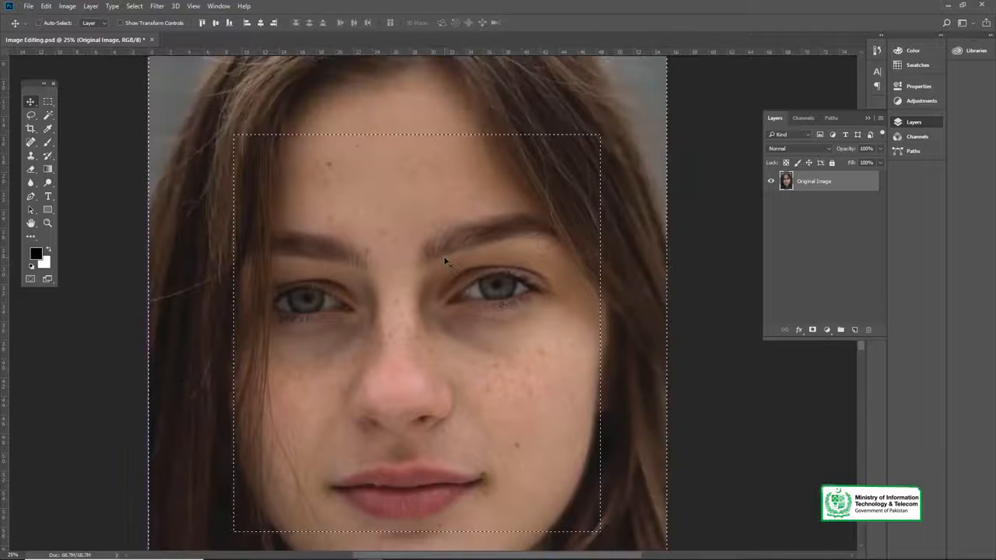
key("ctrl+d")
Draw a freehand Lasso selection around the eyes and upper nose, and clear it.
left_click_drag(31, 114, 69, 121)
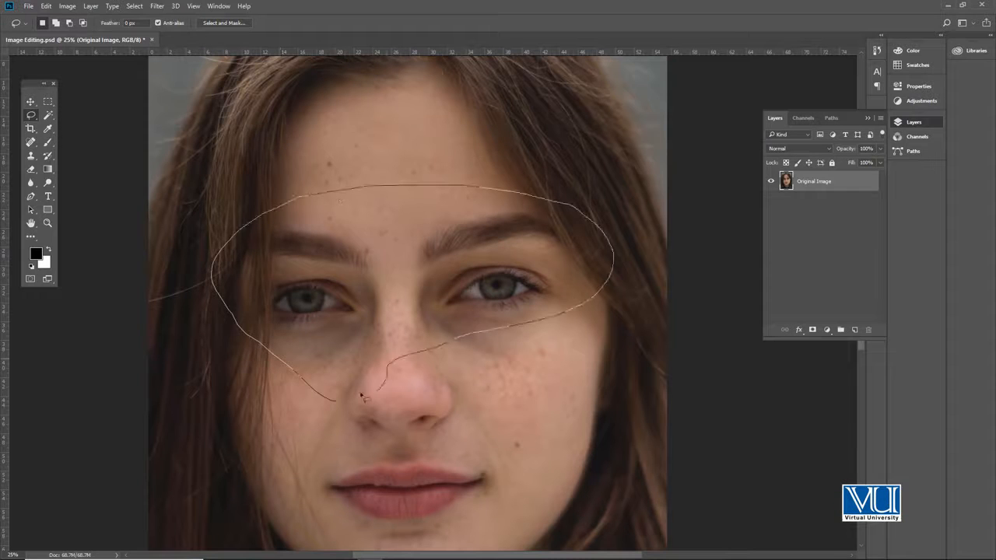
left_click_drag(336, 399, 335, 398)
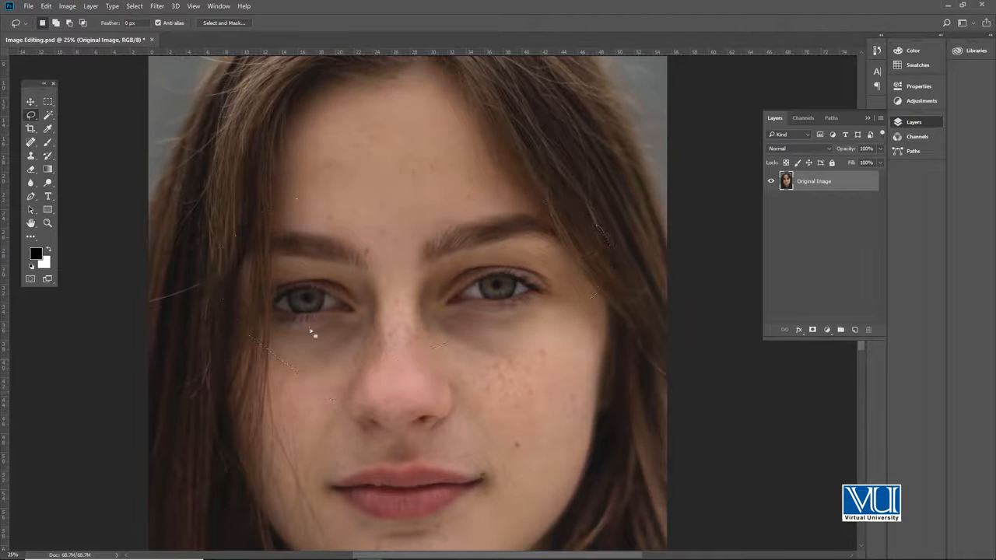
left_click(314, 277)
Outline the face from forehead to mouth with a straight-edged Polygonal Lasso selection, and deselect it.
left_click_drag(31, 118, 87, 127)
left_click(278, 475)
left_click(231, 272)
left_click(243, 185)
left_click(381, 114)
left_click(596, 245)
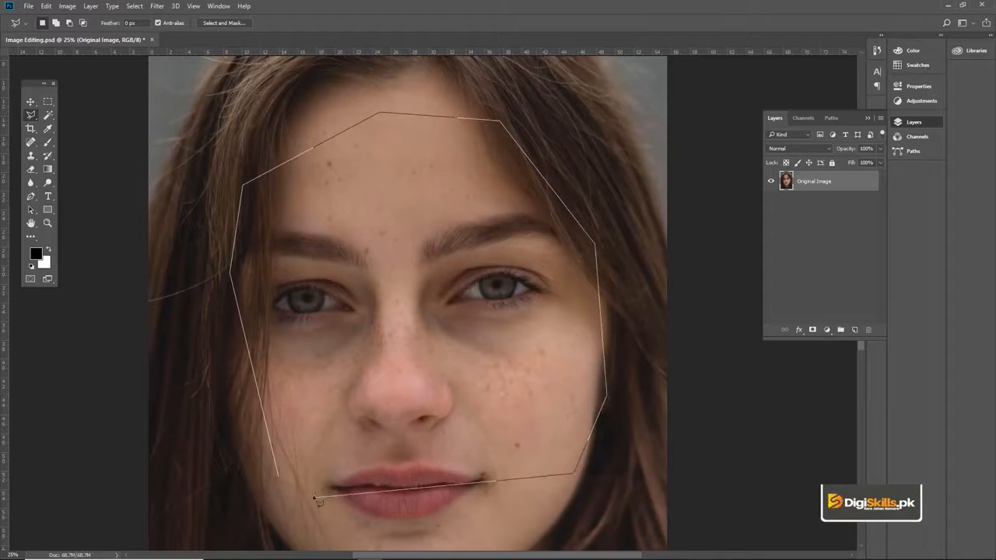
left_click(283, 481)
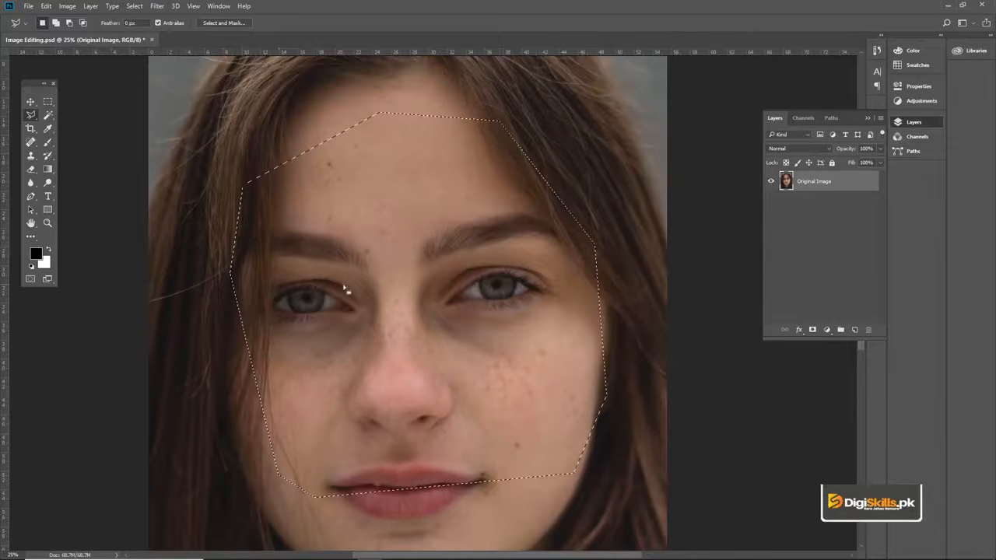
key("ctrl+d")
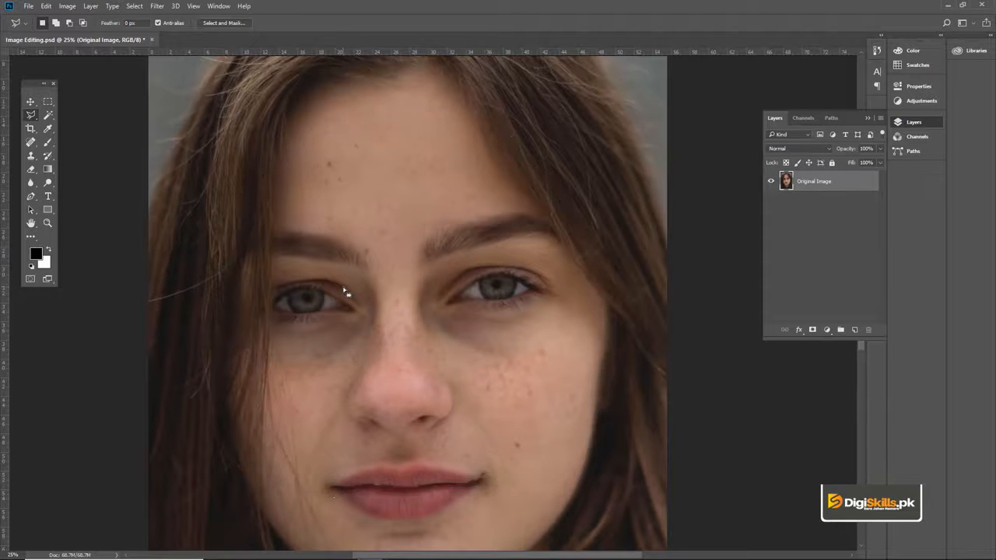
Trace the whole face along the hairline, cheeks and chin with a closed Magnetic Lasso selection.
left_click_drag(316, 267, 303, 241)
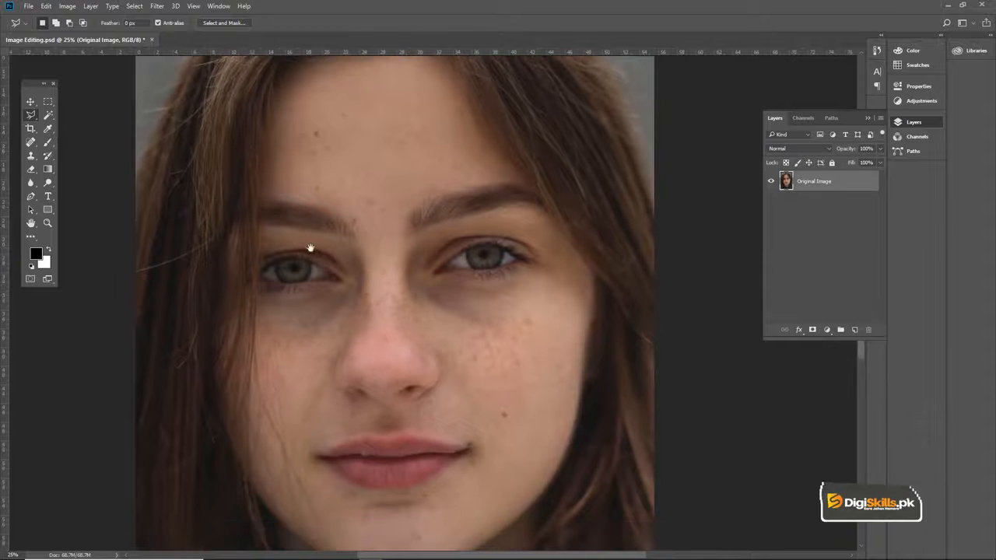
left_click(31, 117)
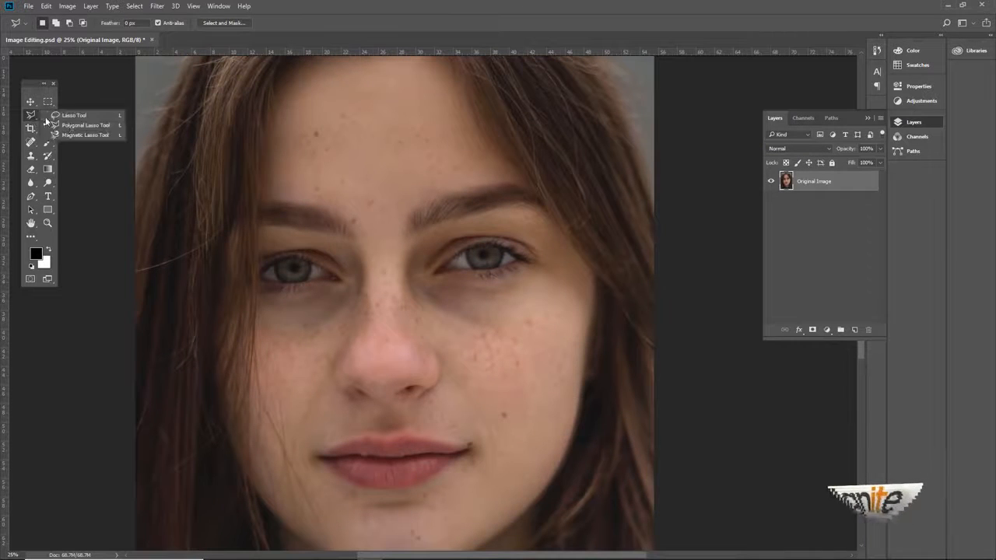
left_click(73, 133)
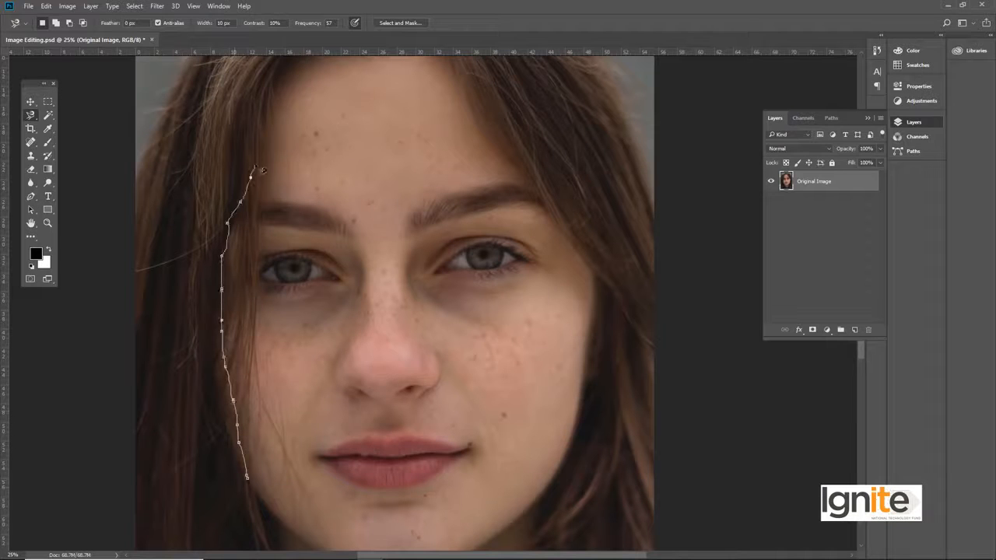
left_click_drag(261, 169, 263, 187)
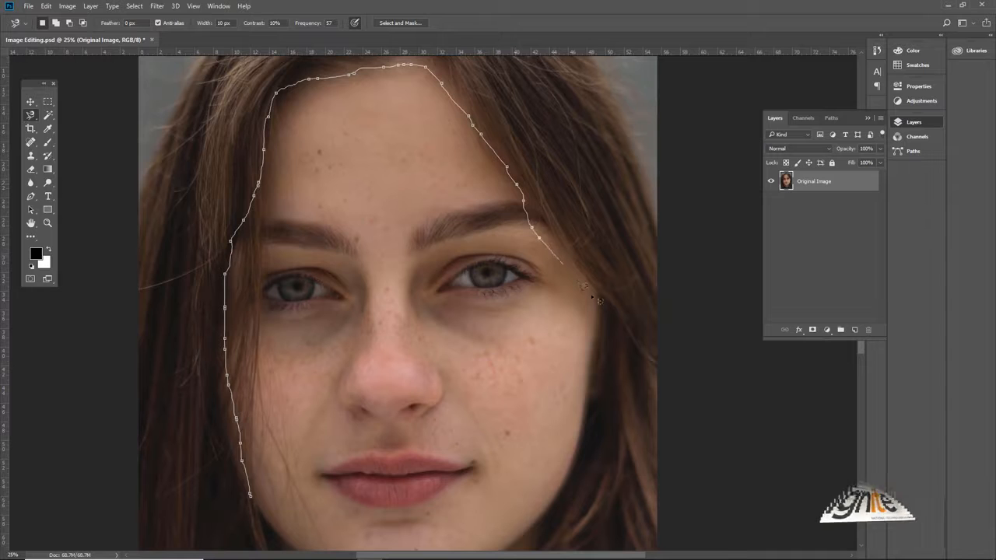
left_click_drag(562, 395, 538, 329)
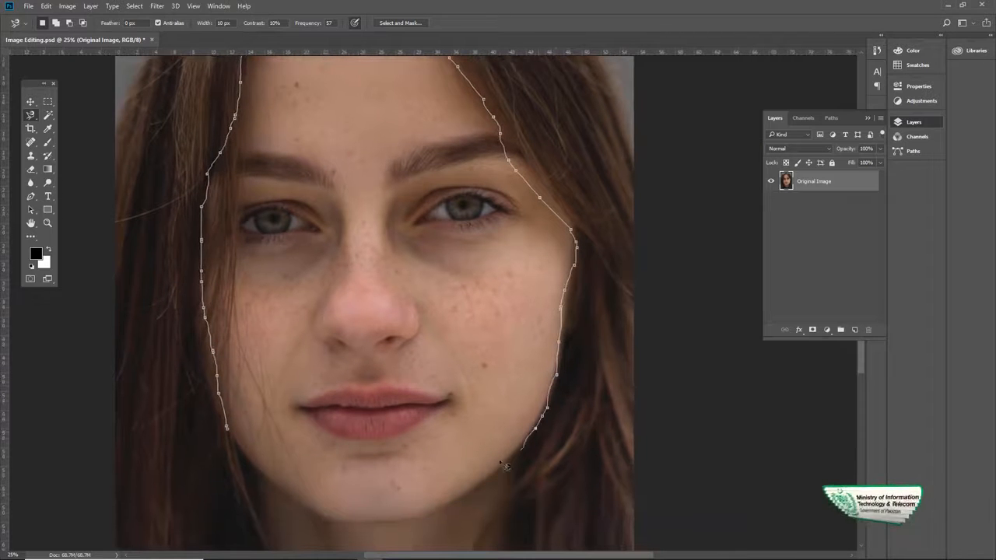
left_click(234, 433)
left_click_drag(388, 344, 424, 391)
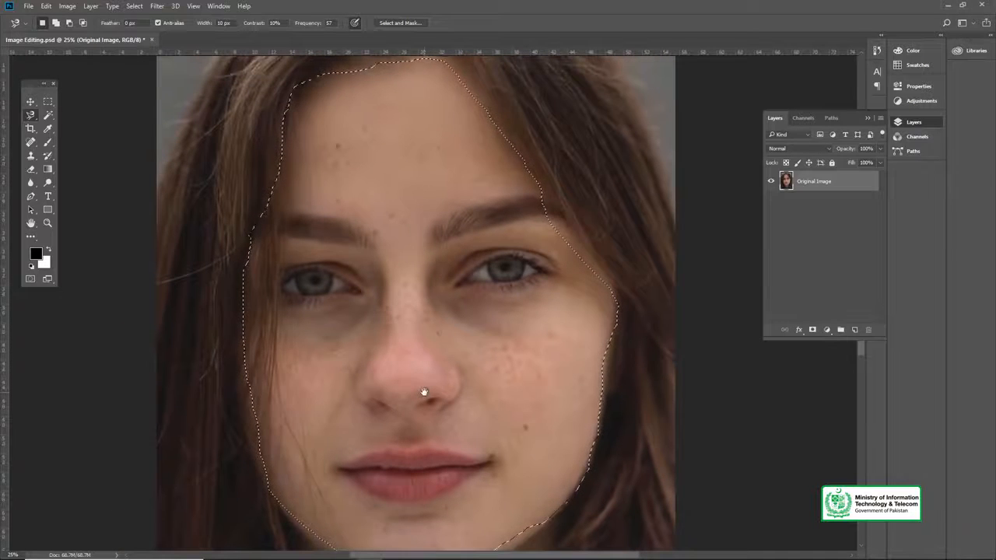
Try deleting the face inside the Magnetic Lasso selection, undo the deletion and deselect.
key("Delete")
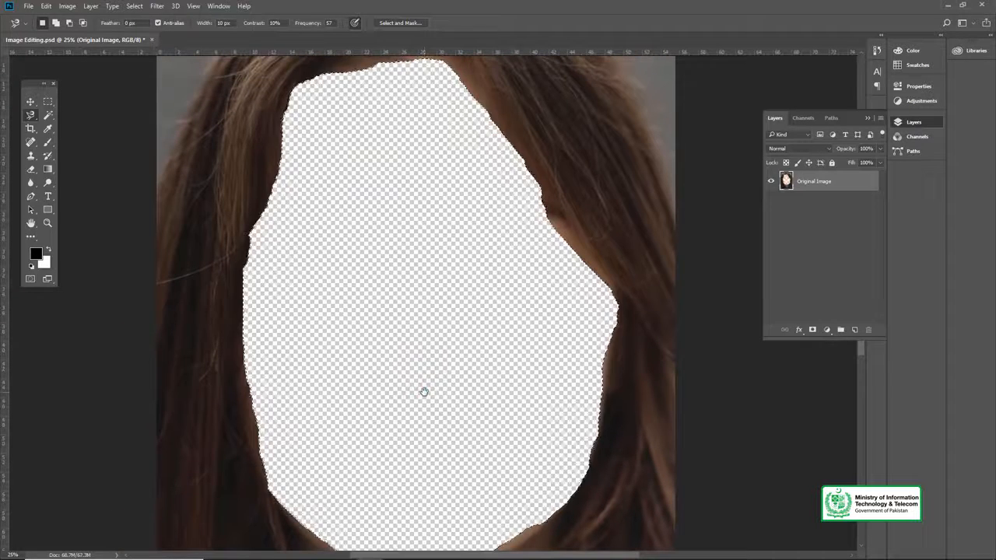
key("ctrl+z")
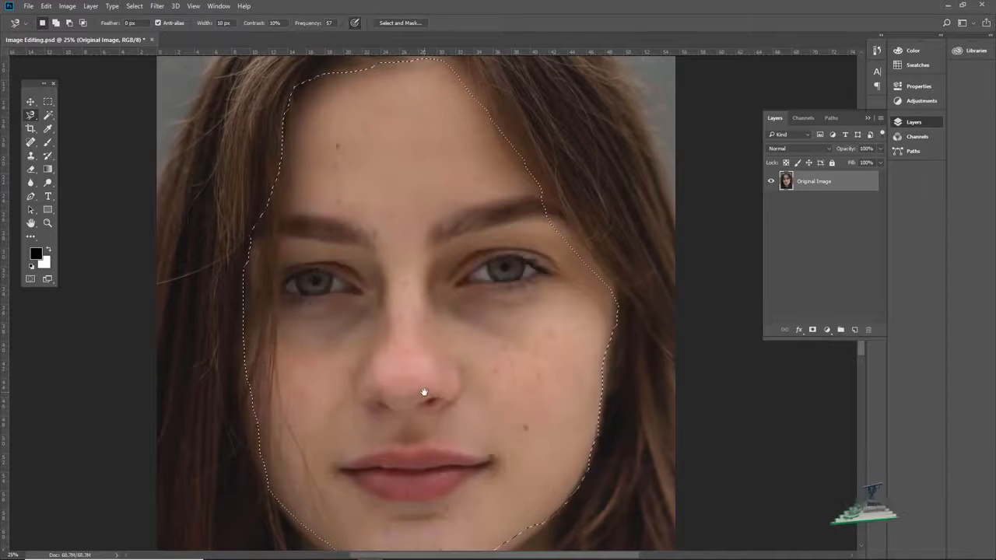
key("ctrl+d")
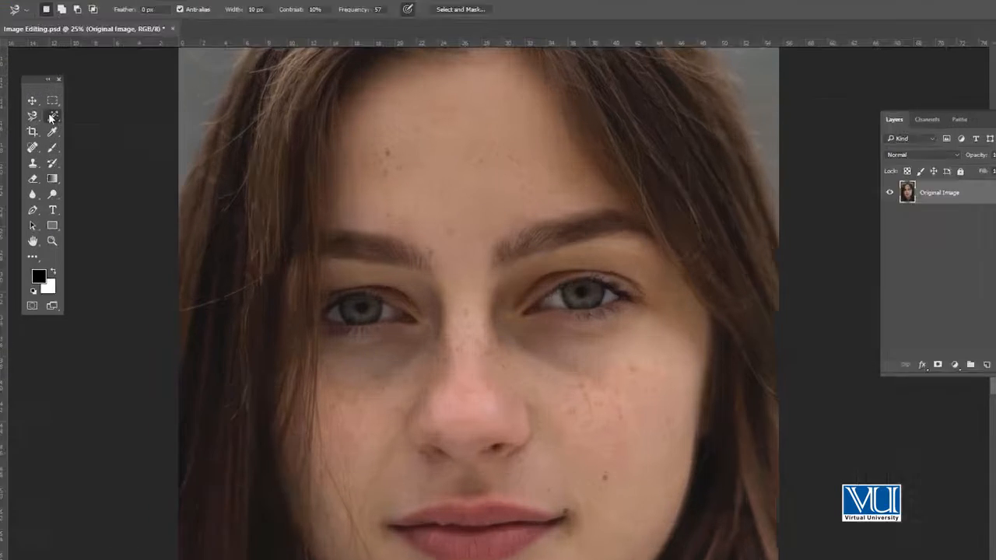
right_click(47, 116)
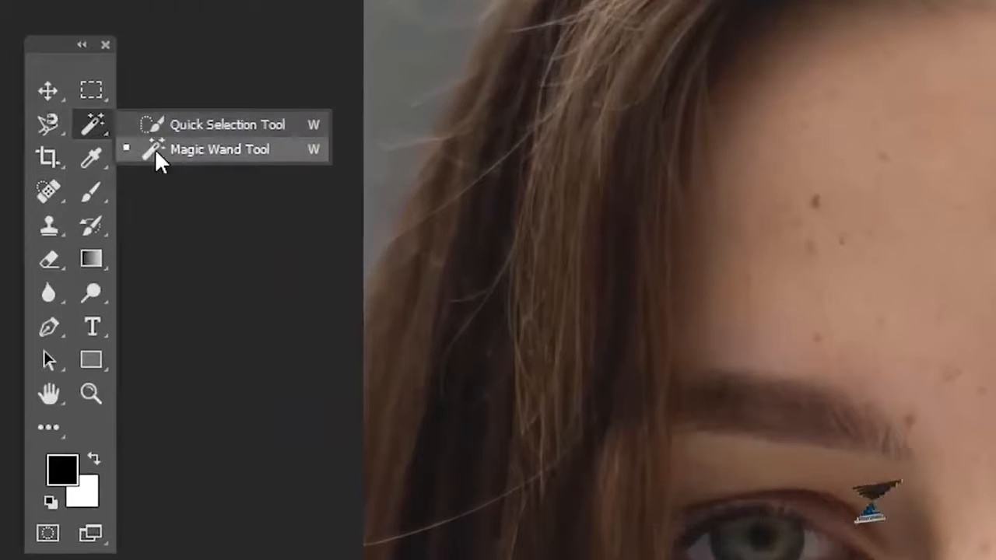
left_click(90, 127)
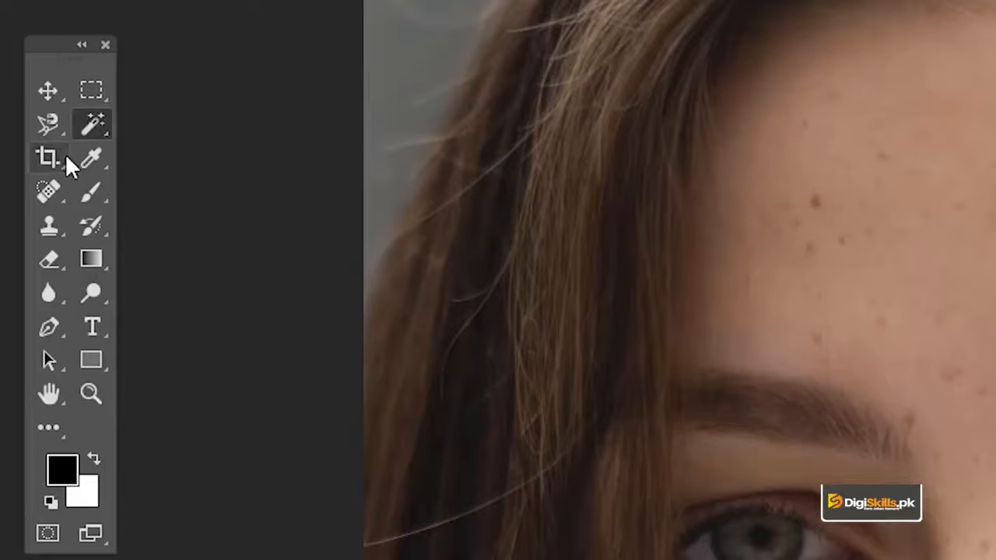
Try cropping the portrait to a tight frame around the face with the Crop tool.
key("z")
left_click(830, 484, "alt")
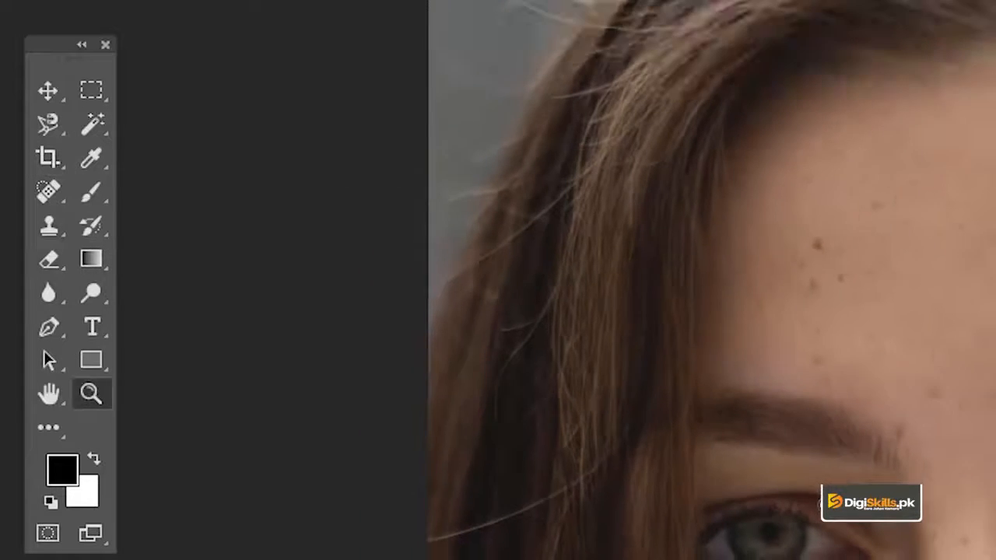
key("v")
left_click(45, 154)
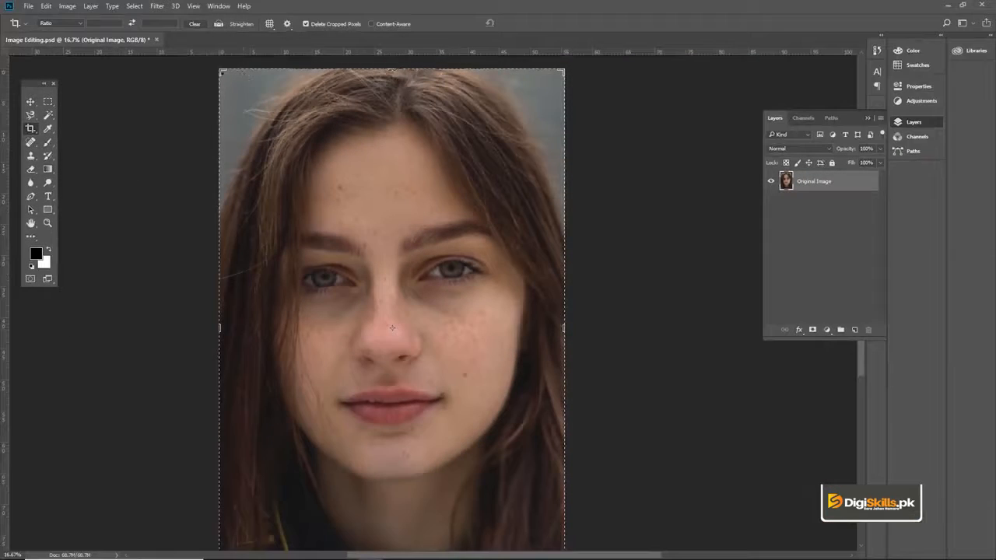
left_click_drag(223, 73, 263, 137)
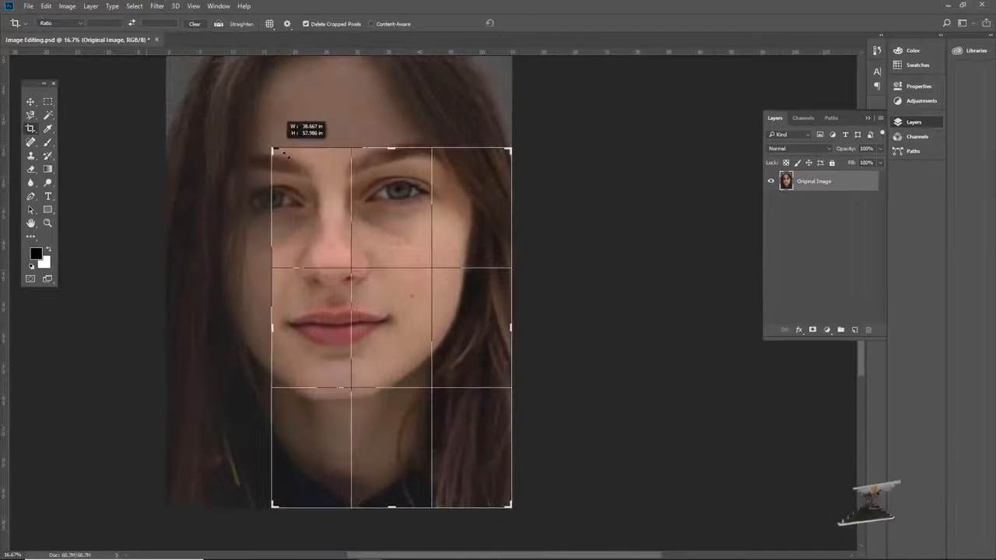
left_click_drag(360, 234, 432, 326)
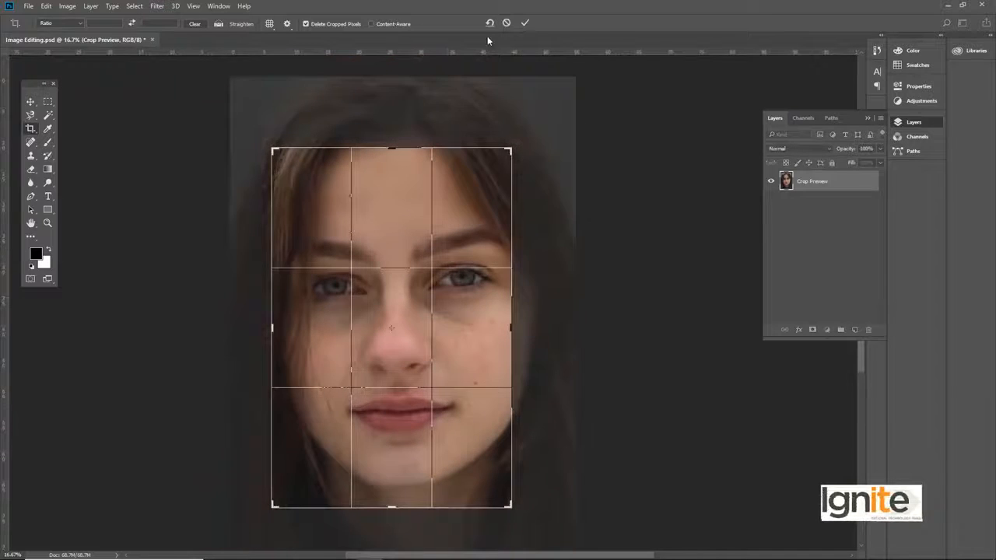
left_click(525, 24)
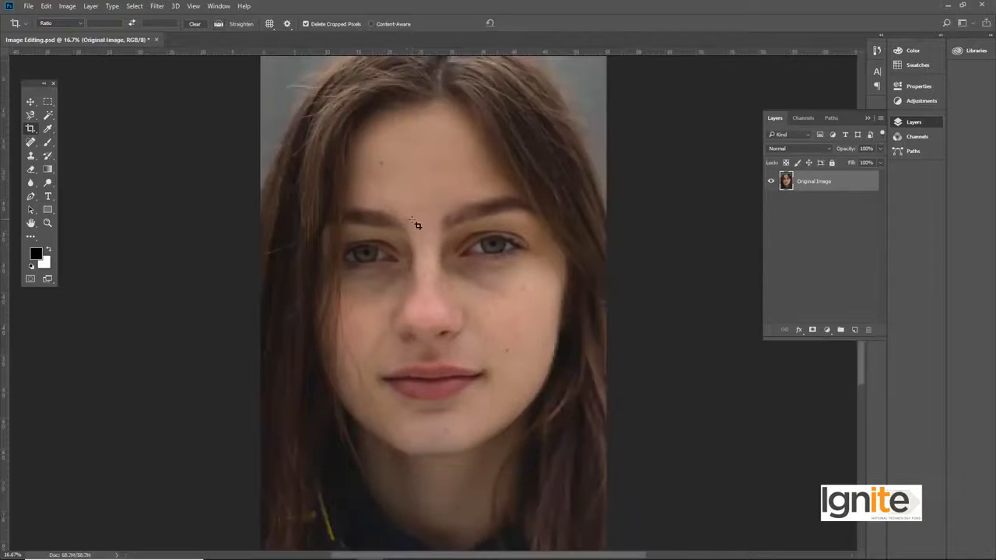
key("v")
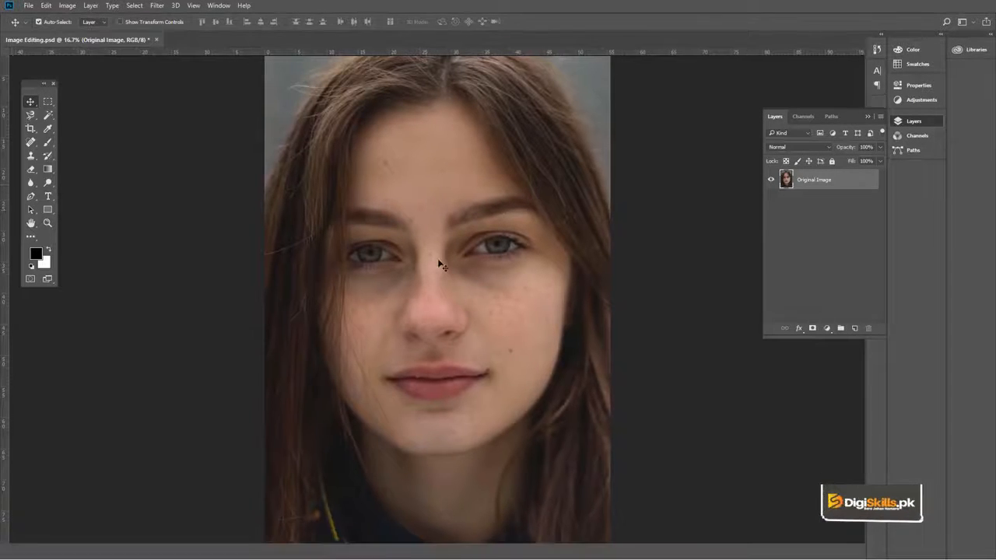
Switch the document to full screen mode with the menu bar.
key("f")
left_click(471, 282, "alt")
left_click_drag(510, 263, 459, 262)
key("z")
left_click(459, 262)
left_click_drag(459, 224, 458, 234)
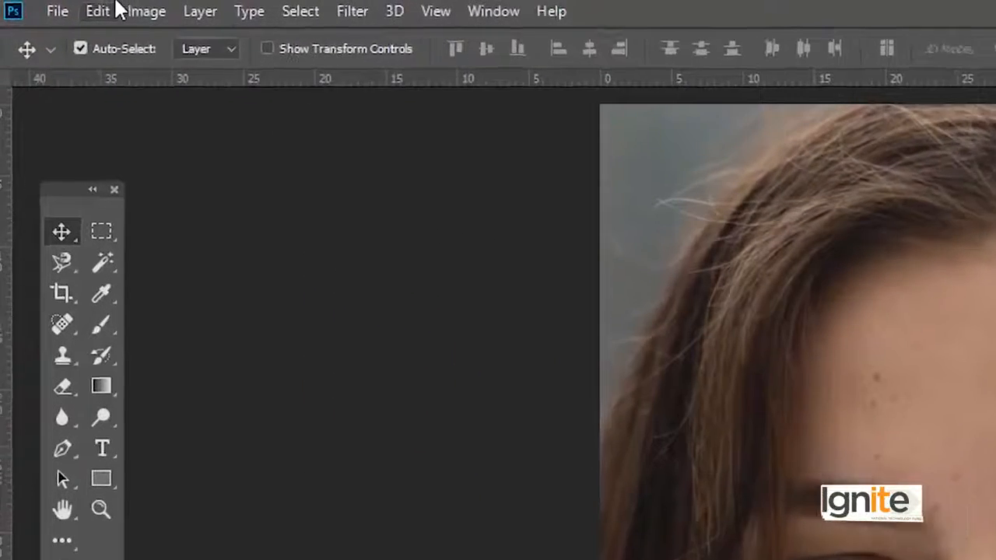
left_click(68, 5)
mouse_move(194, 83)
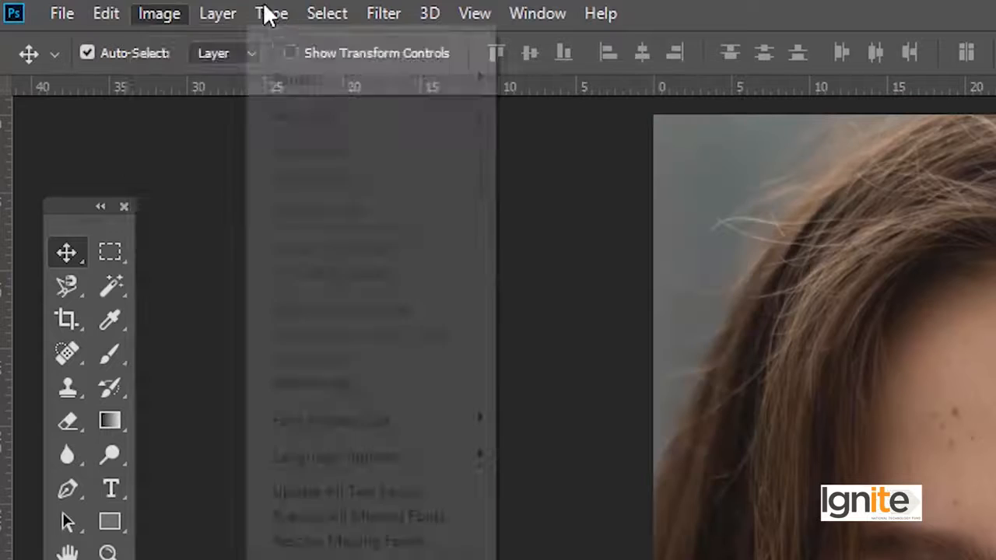
left_click(168, 17)
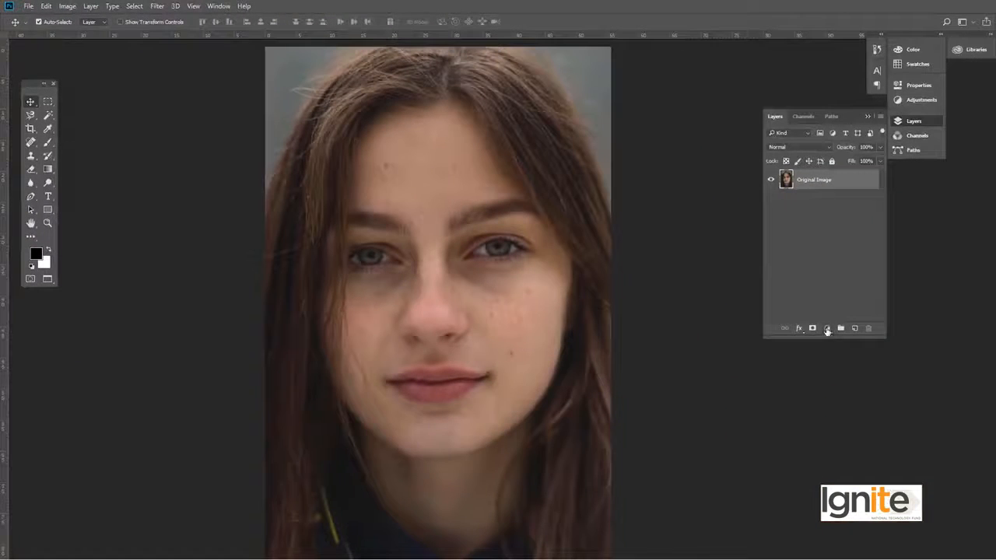
Add a Brightness/Contrast adjustment layer with brightness 14 and contrast 6, and reopen its settings from the layer.
left_click(827, 328)
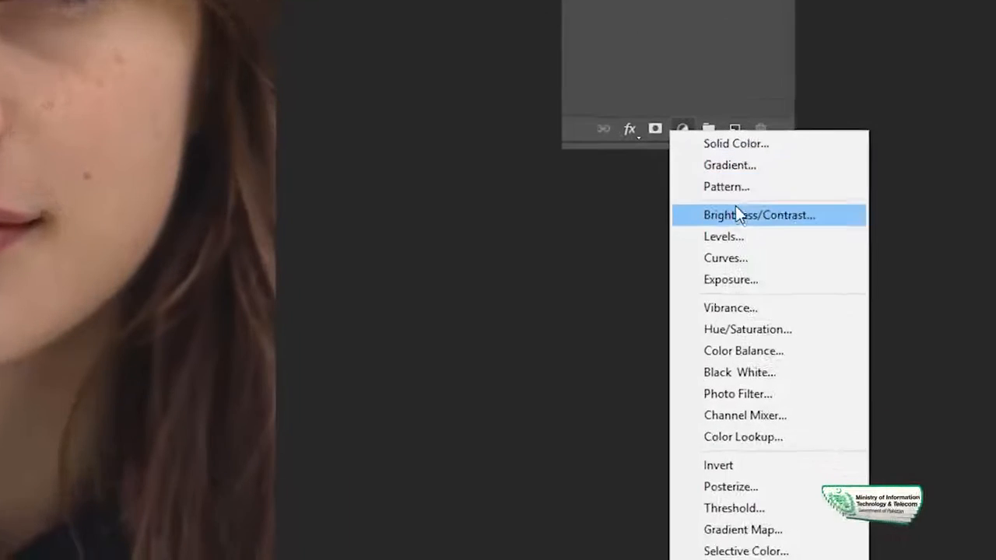
left_click(727, 196)
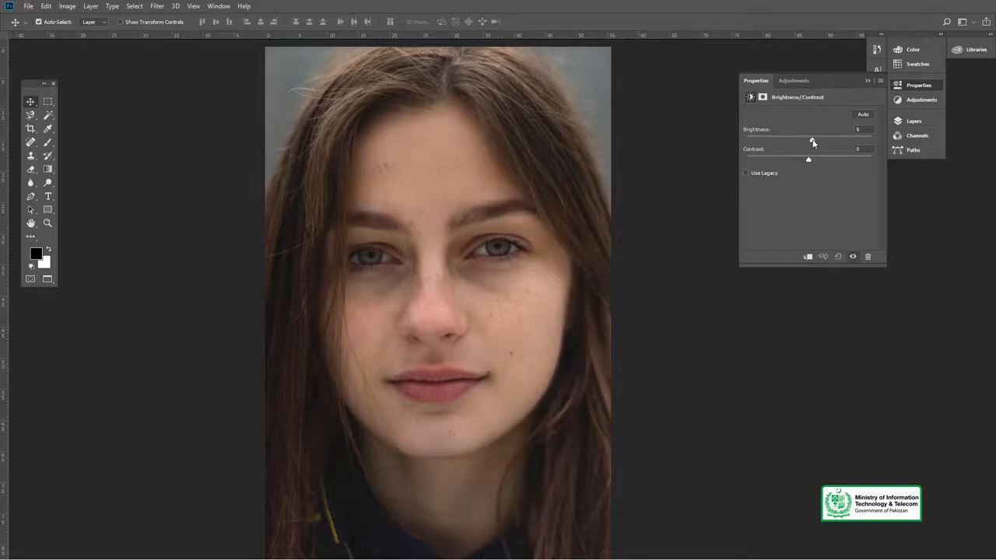
left_click_drag(815, 143, 815, 143)
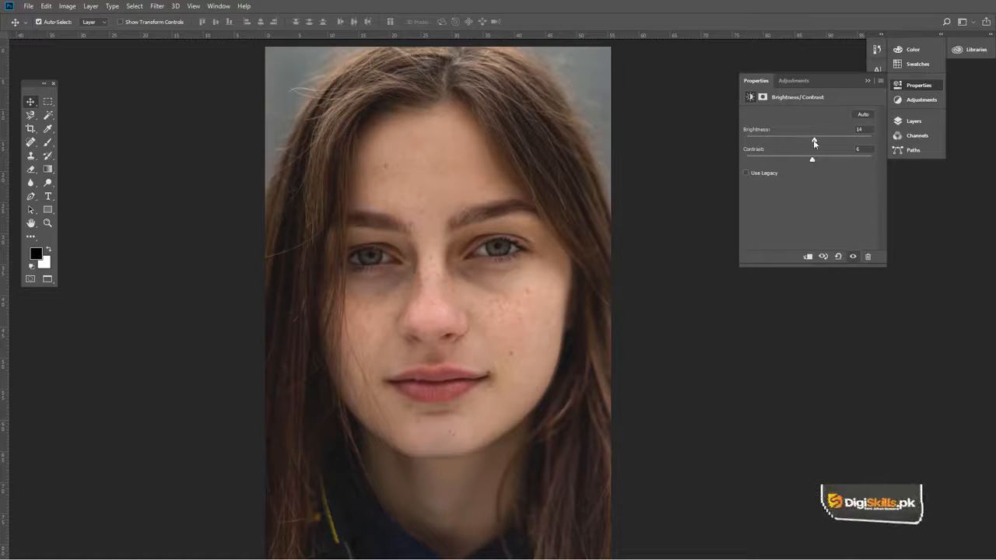
left_click(915, 121)
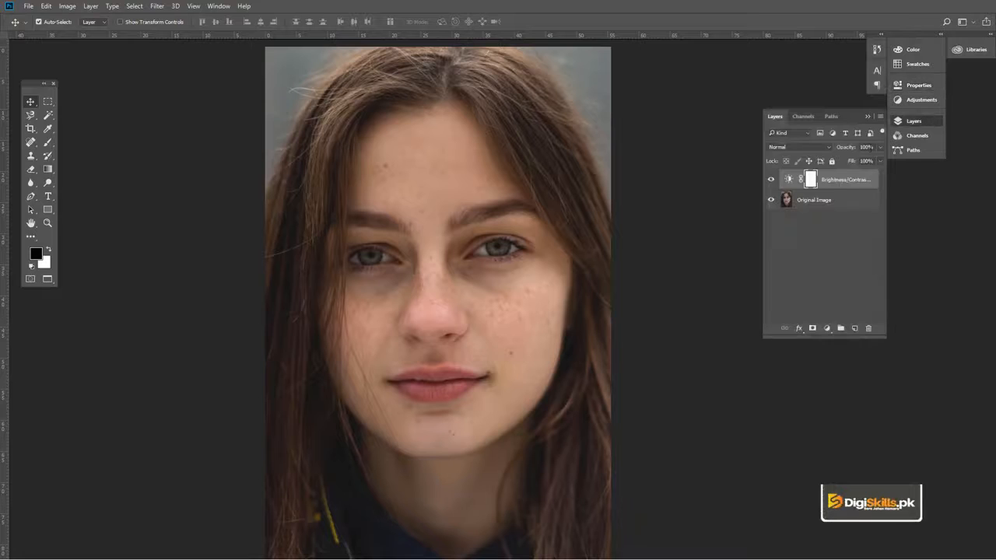
double_click(788, 181)
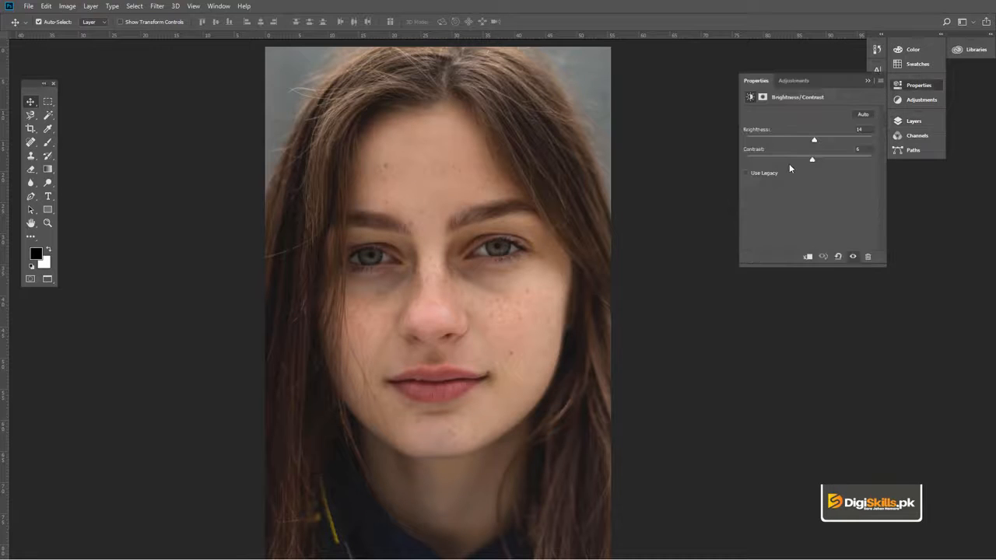
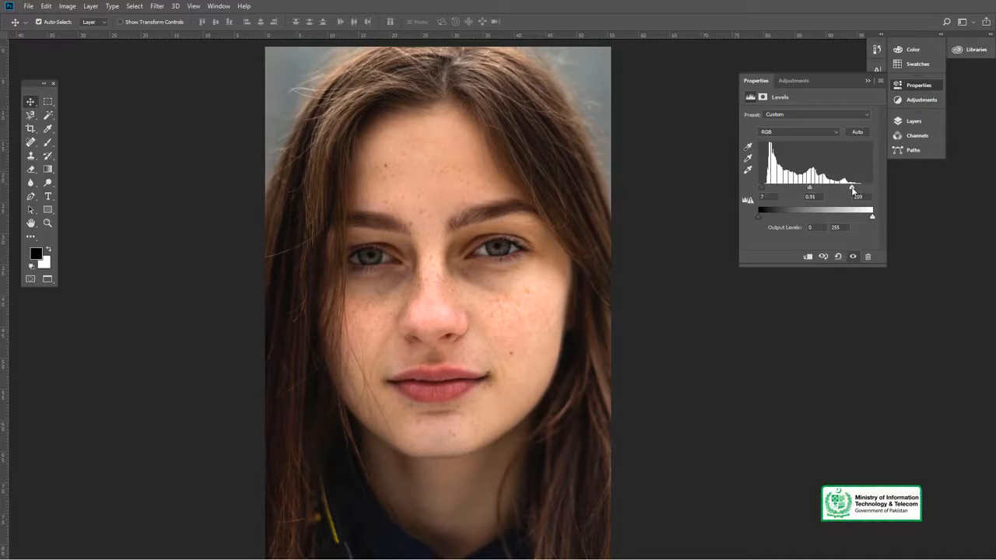
Toggle the Levels and Brightness/Contrast layers off and on to compare the portrait before and after.
left_click(922, 87)
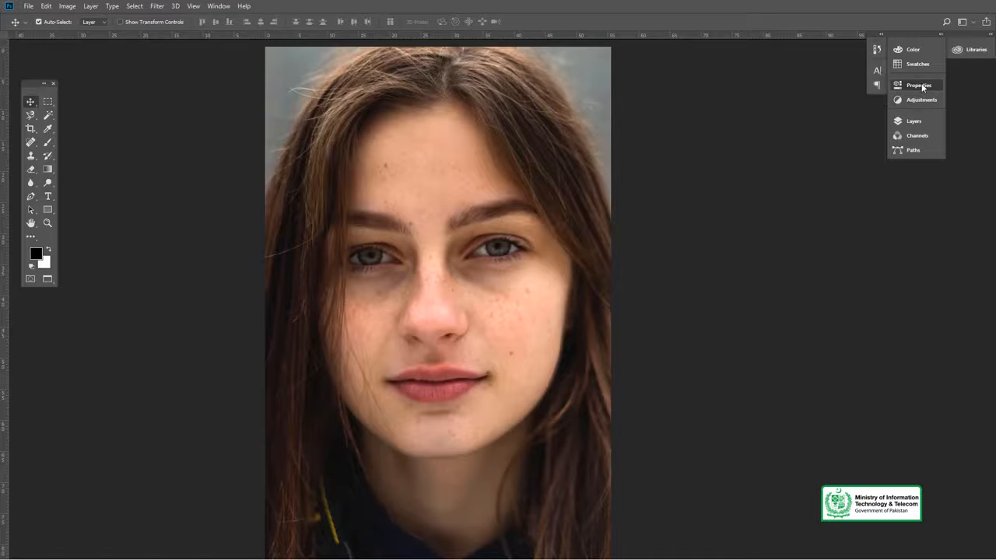
left_click(900, 123)
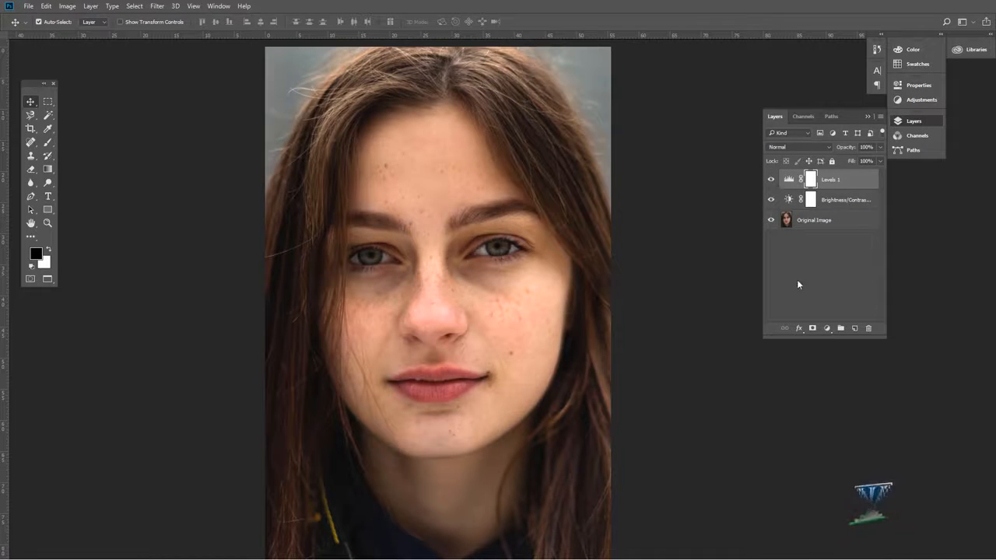
left_click(770, 187)
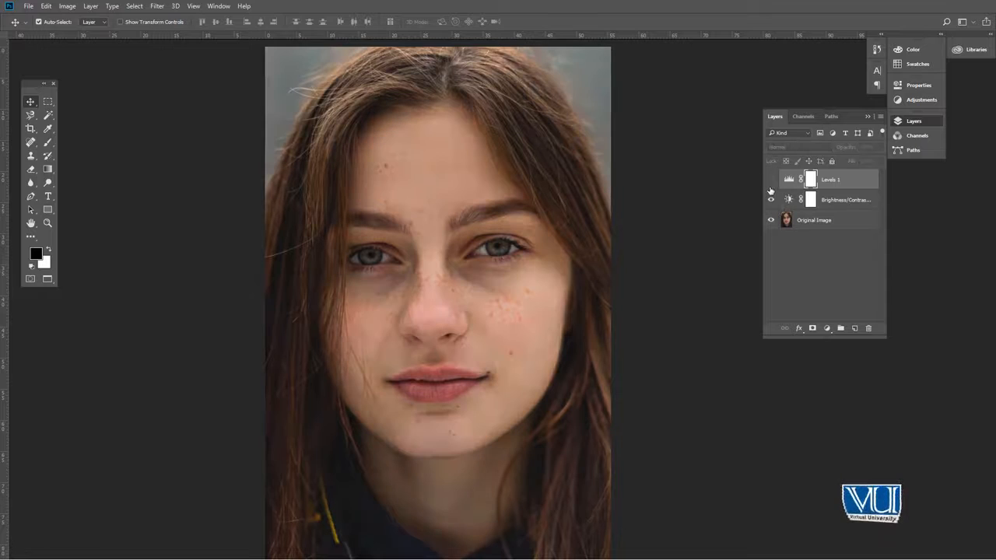
left_click(770, 199)
left_click(770, 199)
left_click(771, 180)
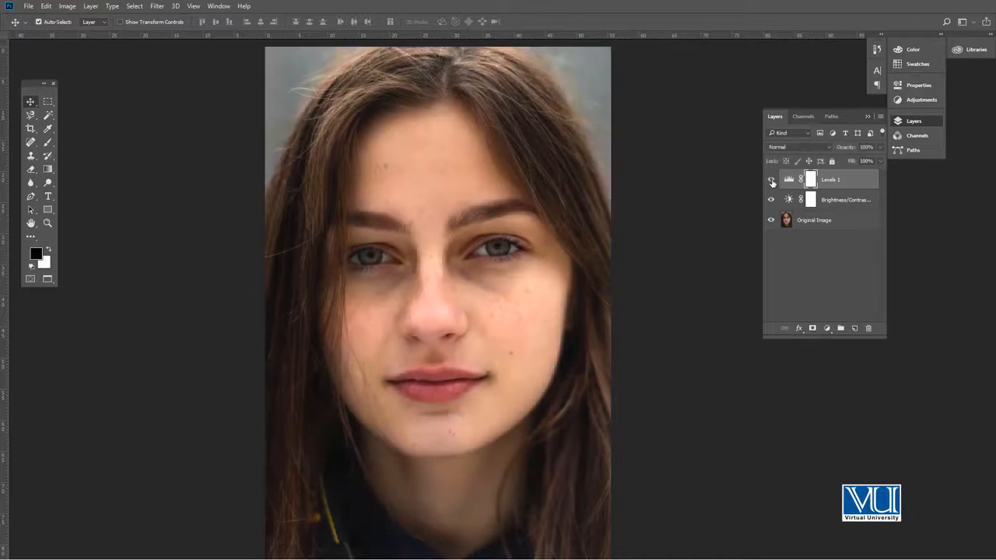
Add a Curves adjustment layer above the Levels layer and raise the midtones of its RGB curve slightly.
left_click(826, 330)
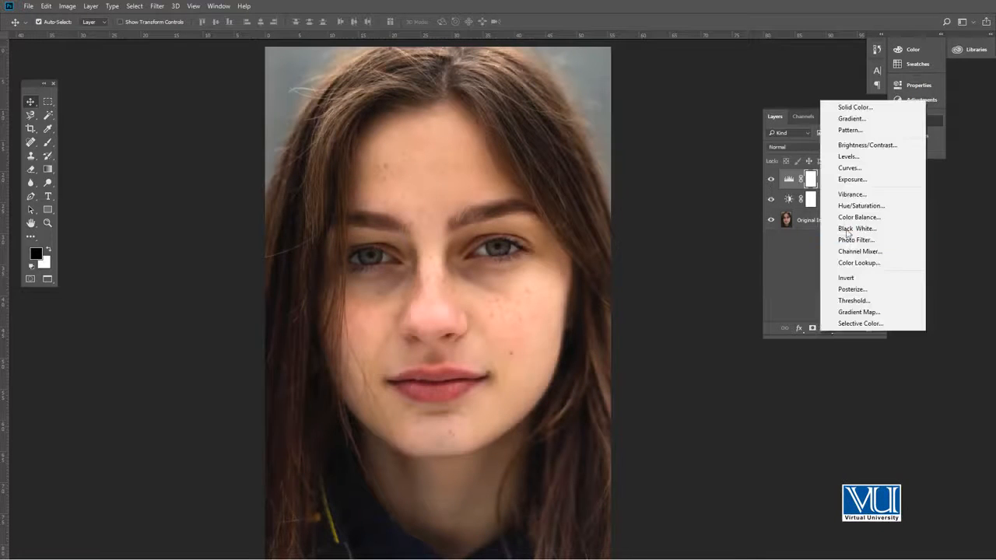
left_click(844, 166)
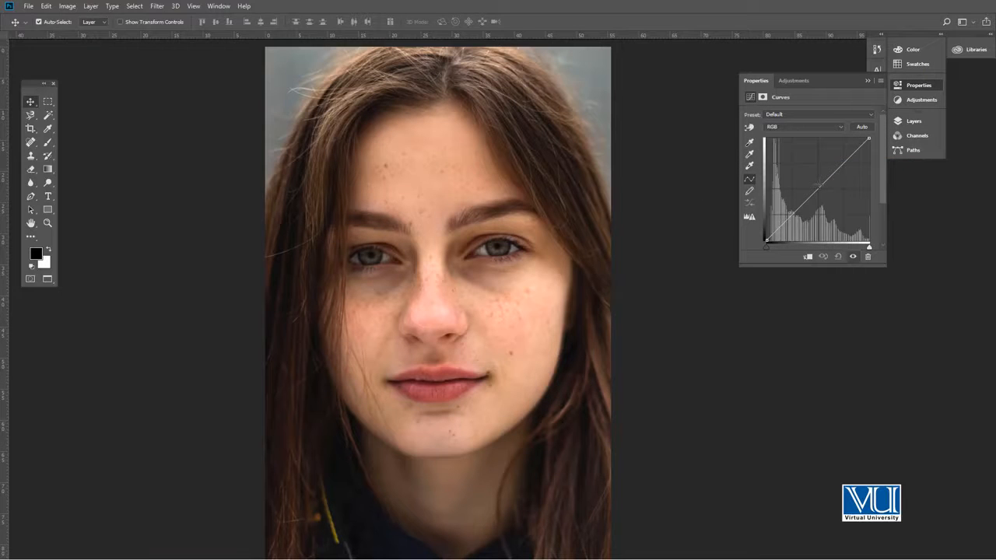
left_click_drag(818, 186, 817, 182)
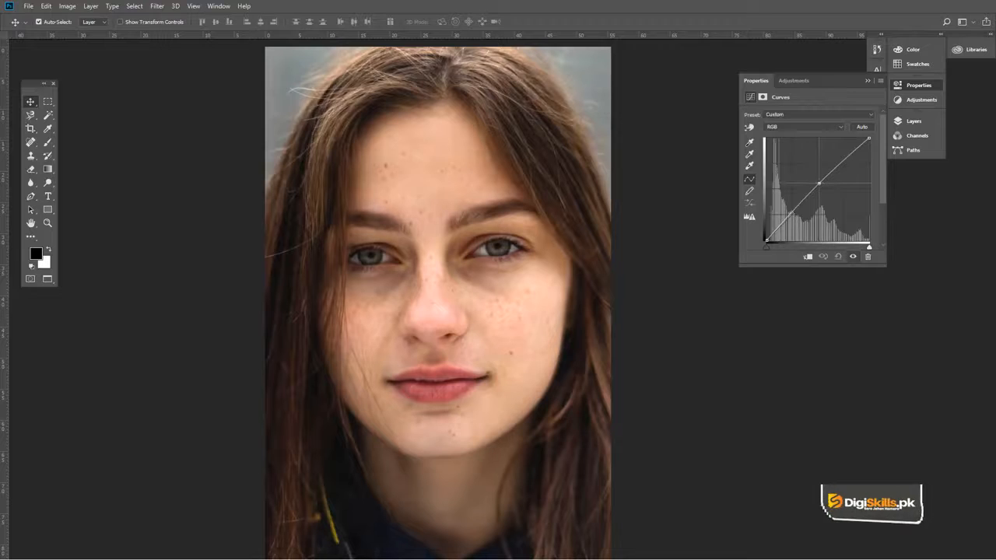
left_click_drag(818, 183, 816, 183)
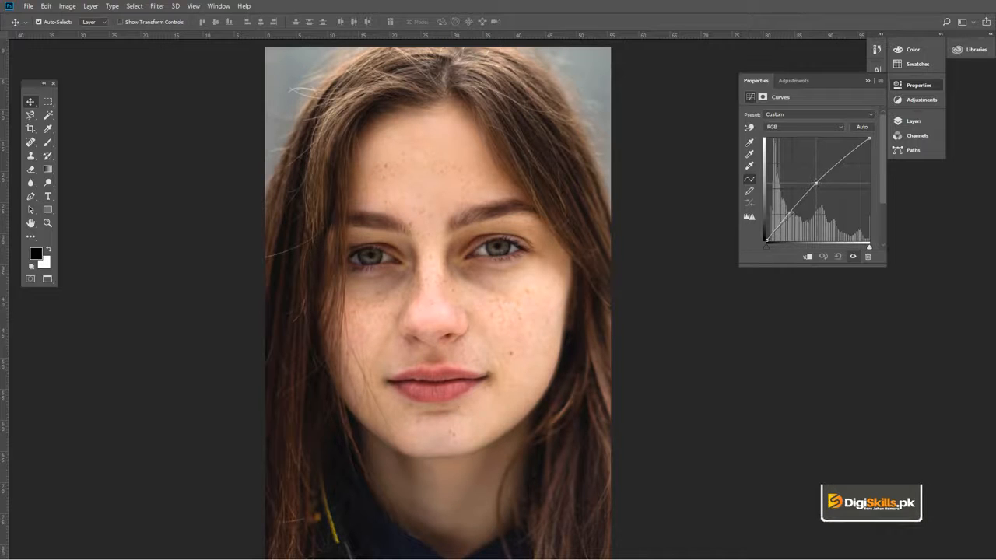
Add a shadow point to the RGB curve to darken the shadows slightly, and fine-tune the midtone point.
left_click(787, 218)
left_click_drag(786, 218, 788, 218)
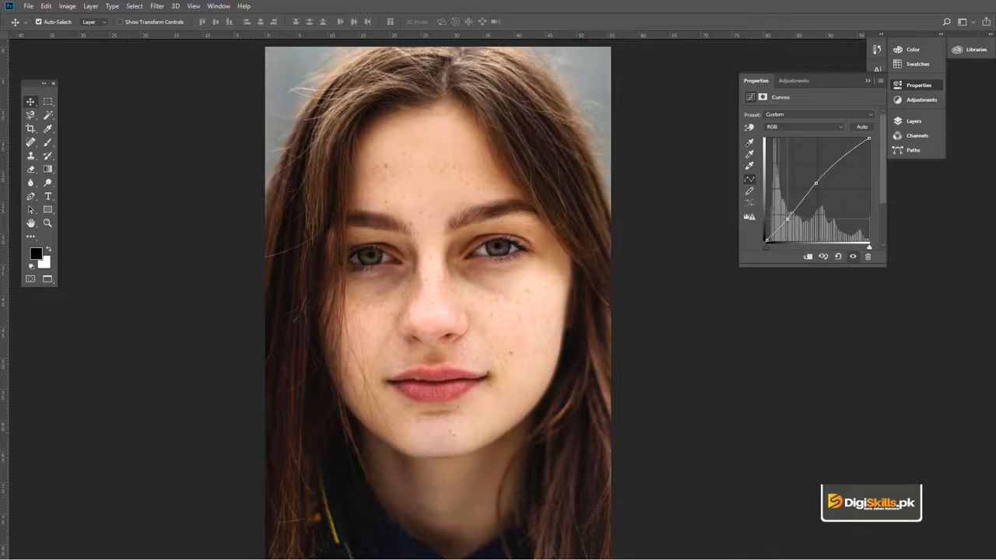
left_click_drag(815, 184, 813, 183)
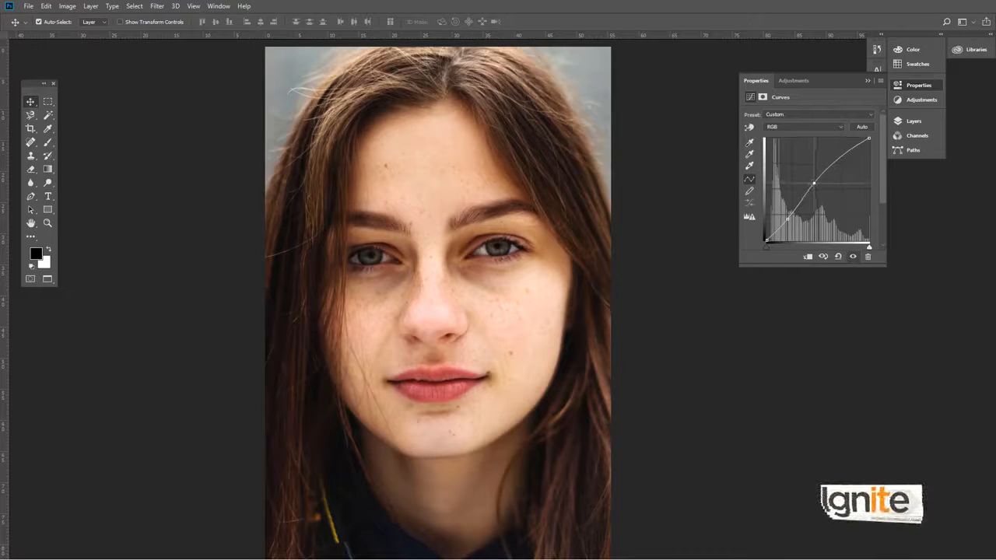
left_click_drag(814, 184, 815, 185)
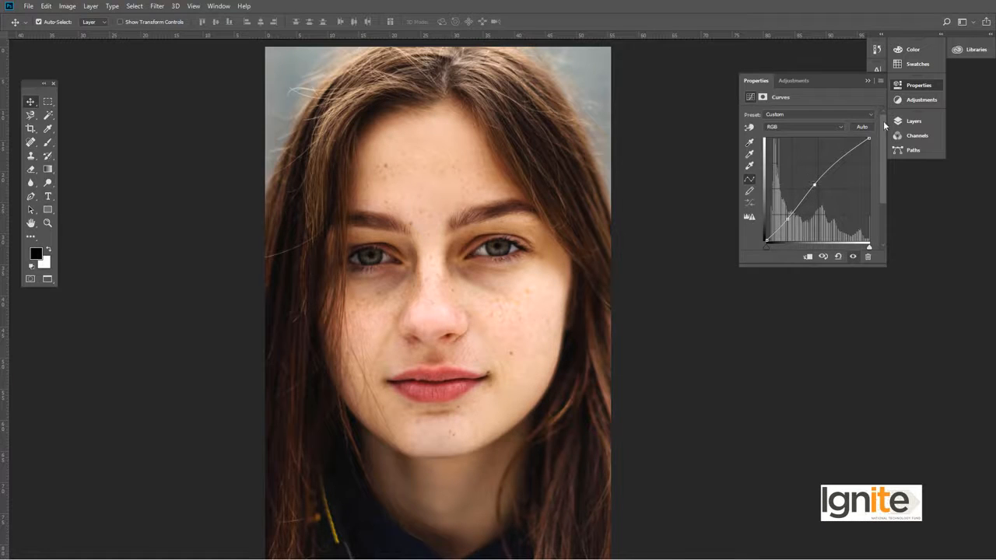
left_click(905, 87)
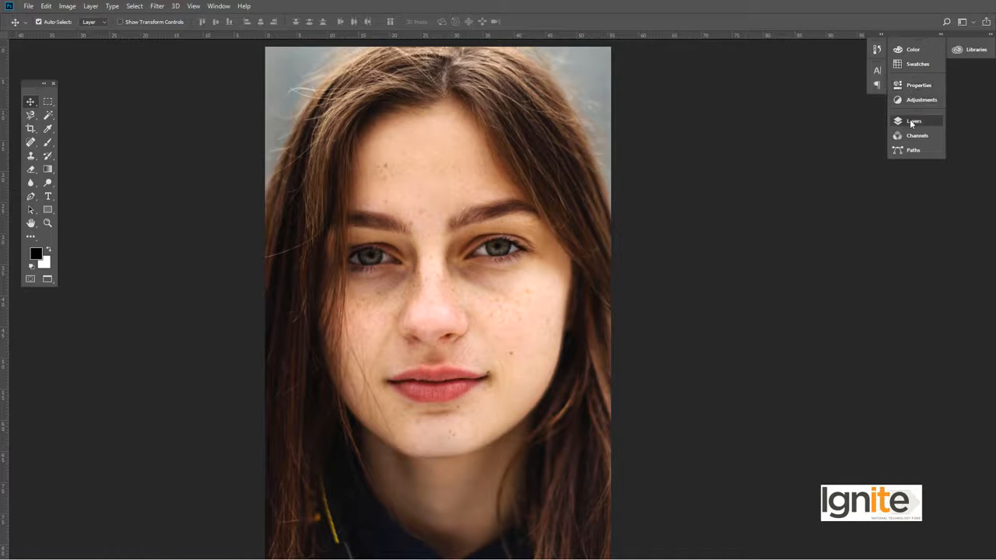
Hide the Curves, Levels and Brightness/Contrast layers and show them again one by one to compare their effects.
left_click(911, 123)
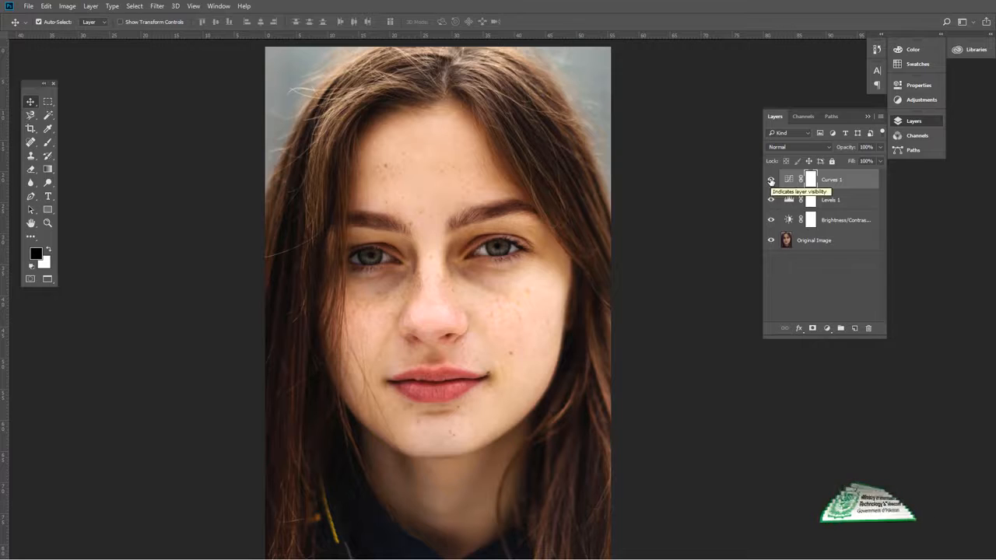
left_click_drag(771, 181, 773, 219)
left_click(773, 220)
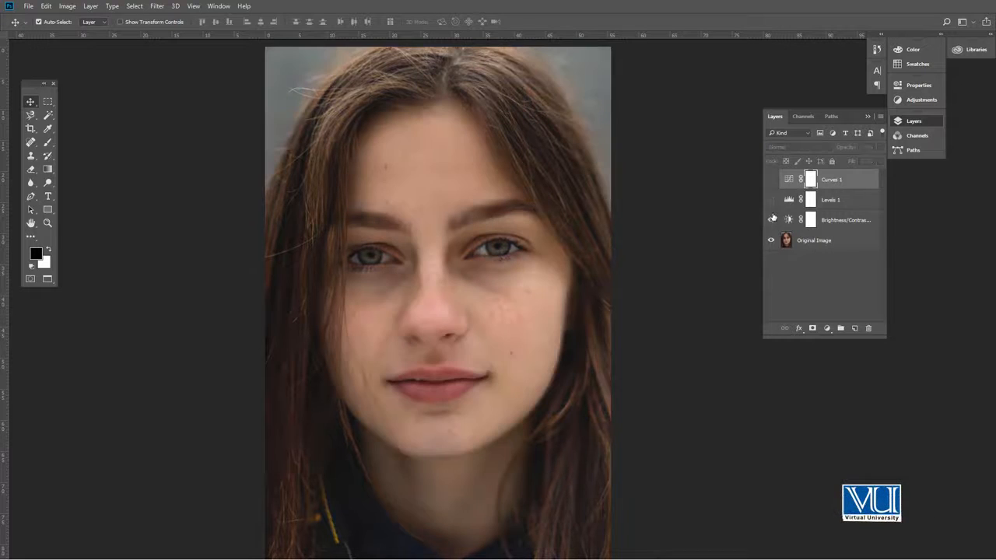
left_click(770, 200)
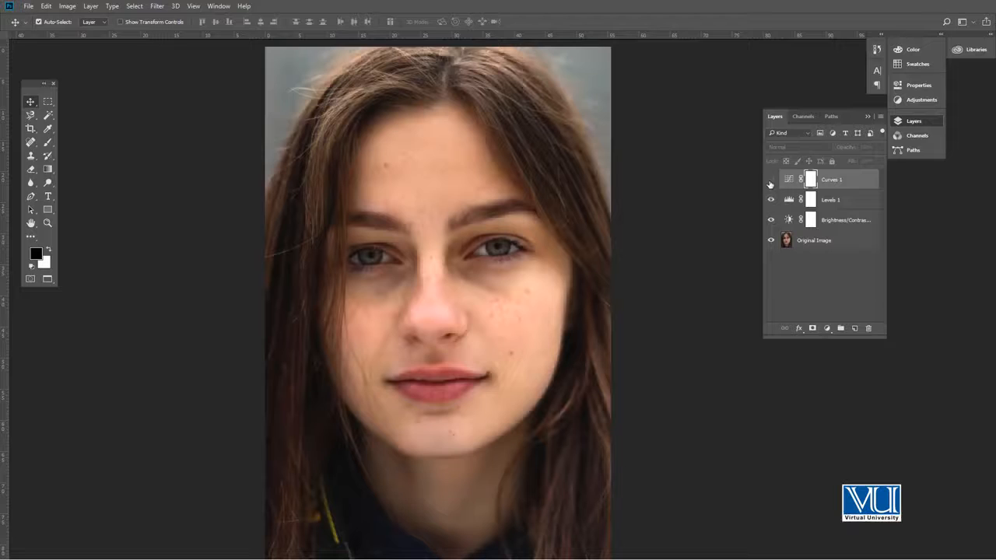
left_click(771, 180)
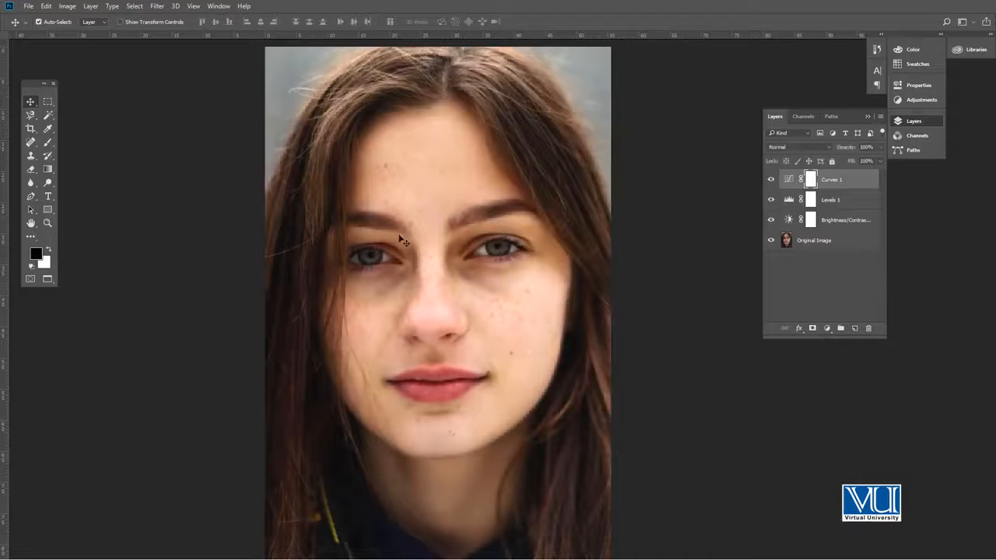
Add a Hue/Saturation adjustment layer above the Curves layer.
key("z")
left_click(428, 258)
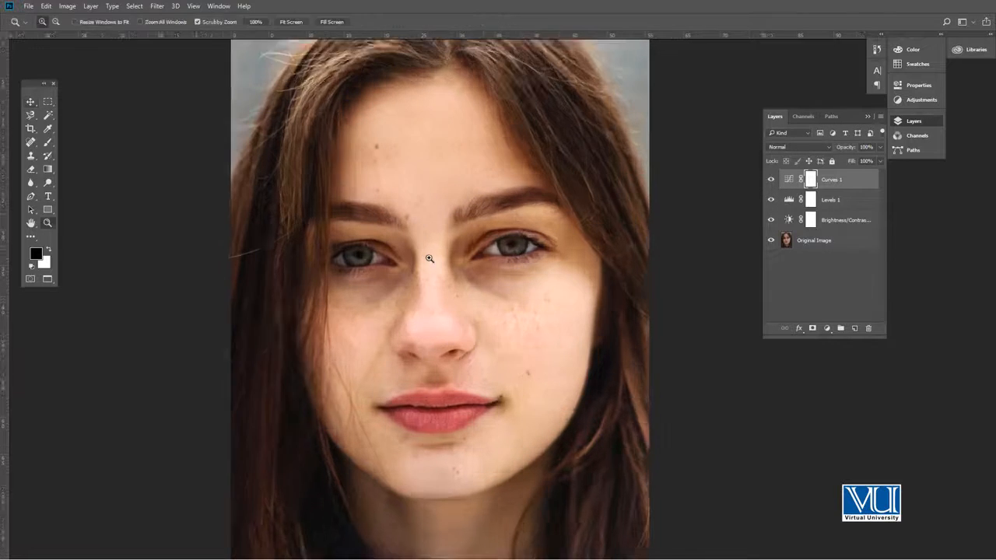
key("v")
left_click_drag(441, 221, 443, 230)
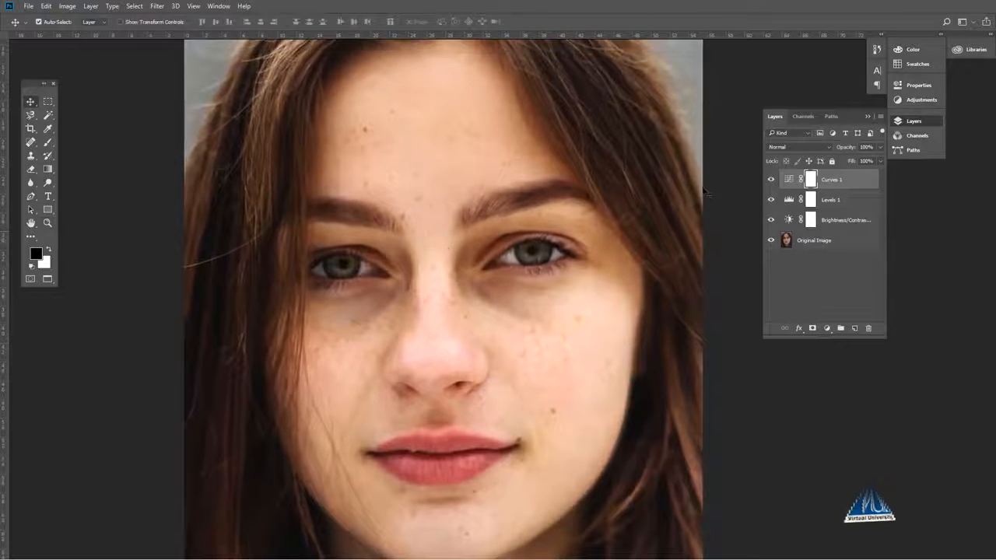
left_click(828, 329)
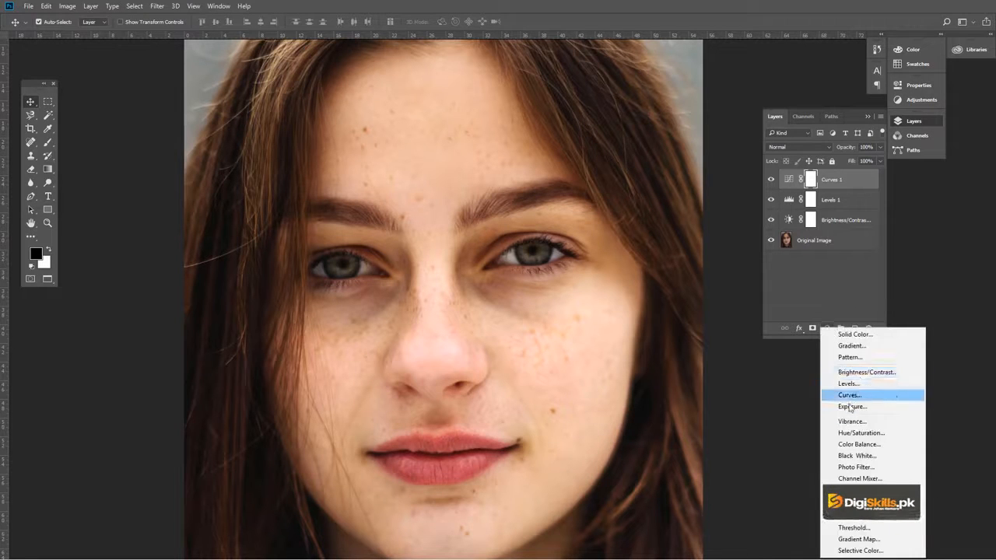
left_click(857, 433)
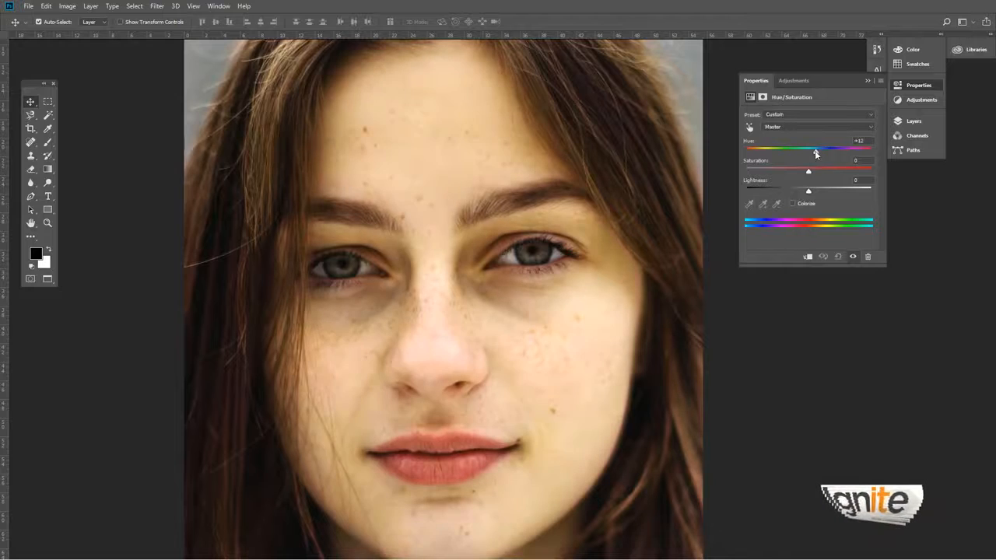
Set the Hue/Saturation layer's master Hue to 0 and its Saturation to +8.
left_click_drag(810, 152, 804, 153)
left_click_drag(861, 141, 838, 143)
type("0")
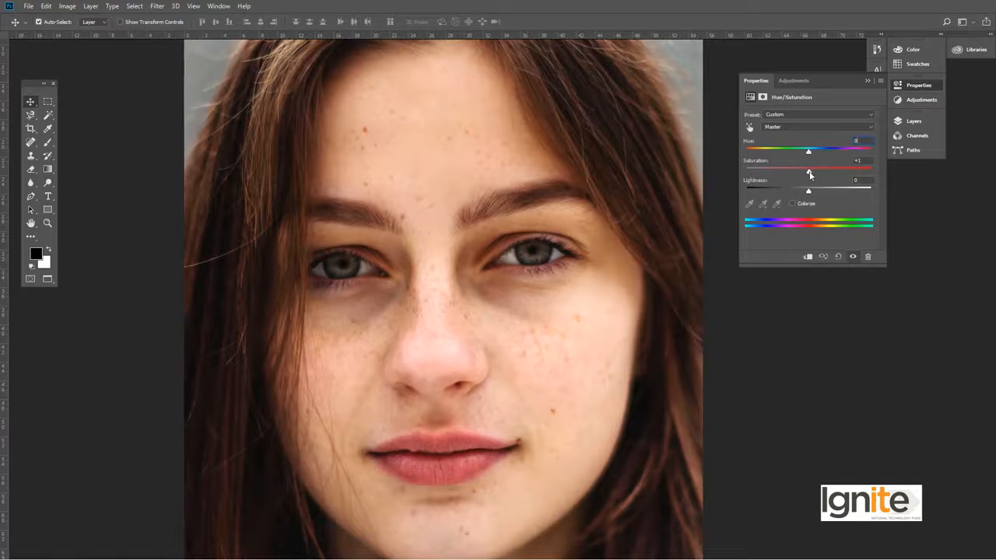
left_click_drag(810, 171, 813, 171)
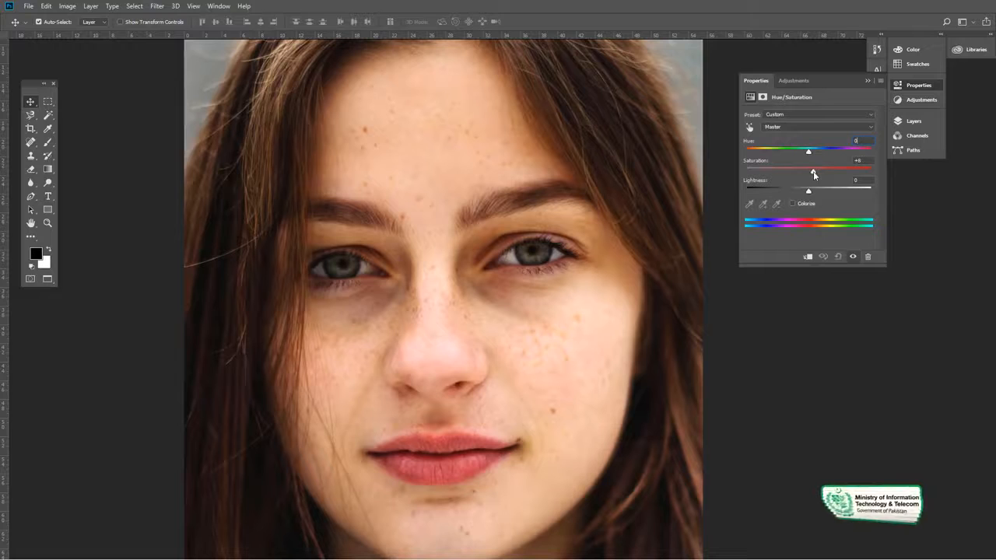
left_click(910, 85)
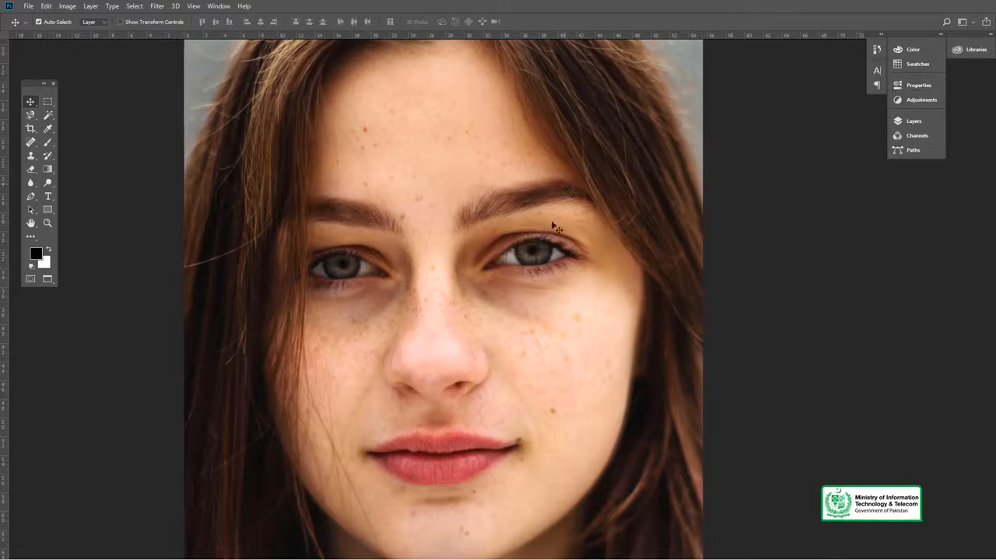
Add a Color Balance adjustment layer on top and set its midtones to Cyan–Red +10, Magenta–Green -1 and Yellow–Blue +9.
left_click(901, 122)
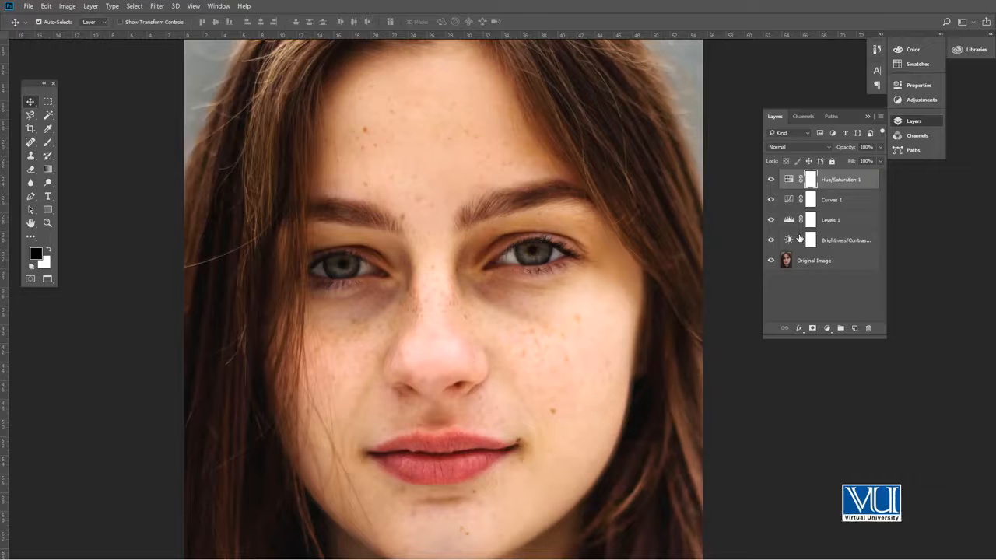
left_click(828, 330)
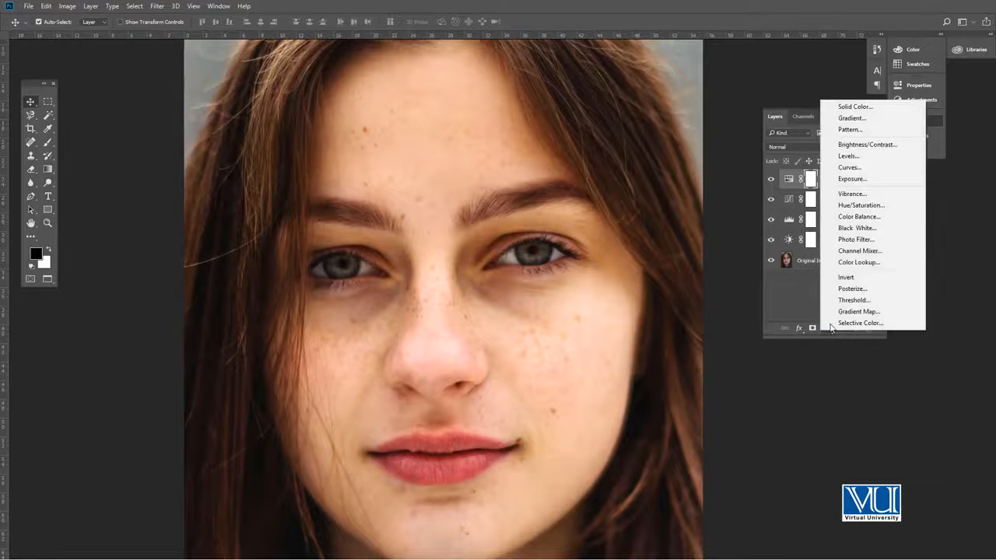
left_click(851, 222)
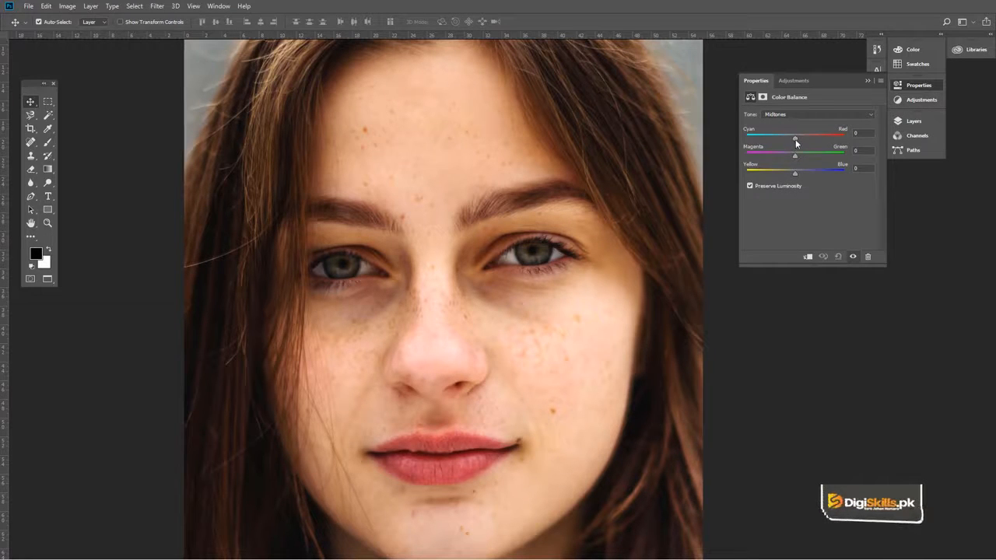
left_click_drag(795, 139, 799, 138)
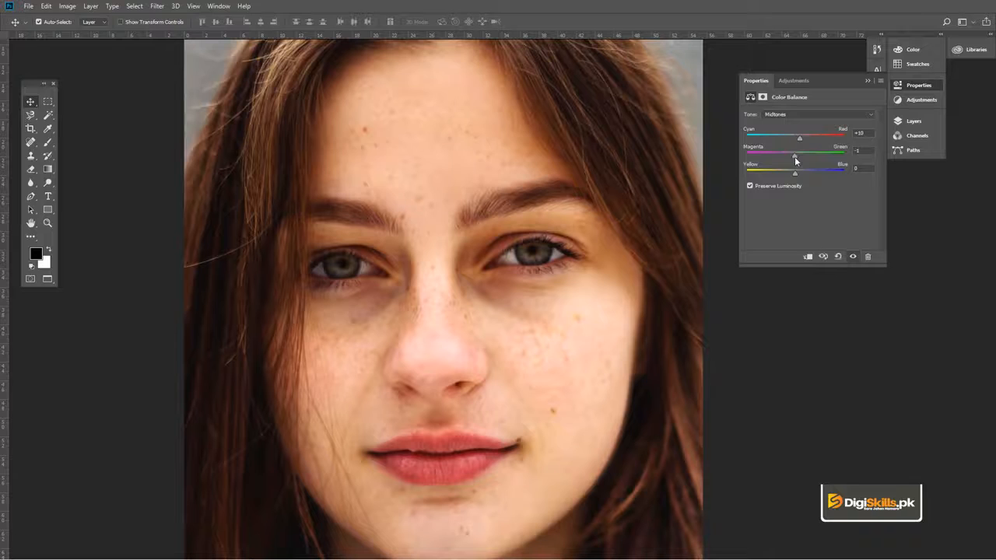
left_click_drag(795, 174, 800, 175)
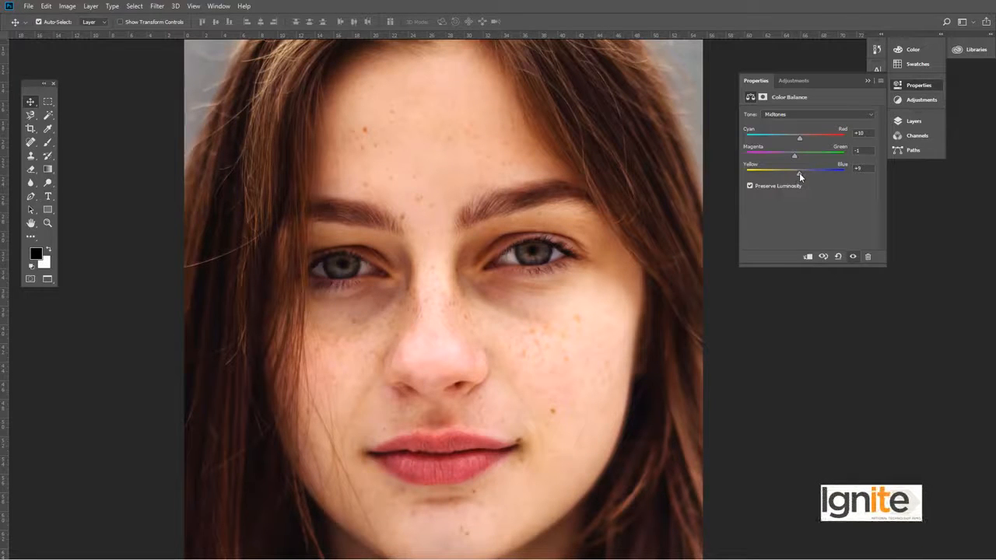
Examine the colour-balanced portrait up close and as a whole fitted to the screen.
left_click(426, 272, "alt")
left_click(912, 121)
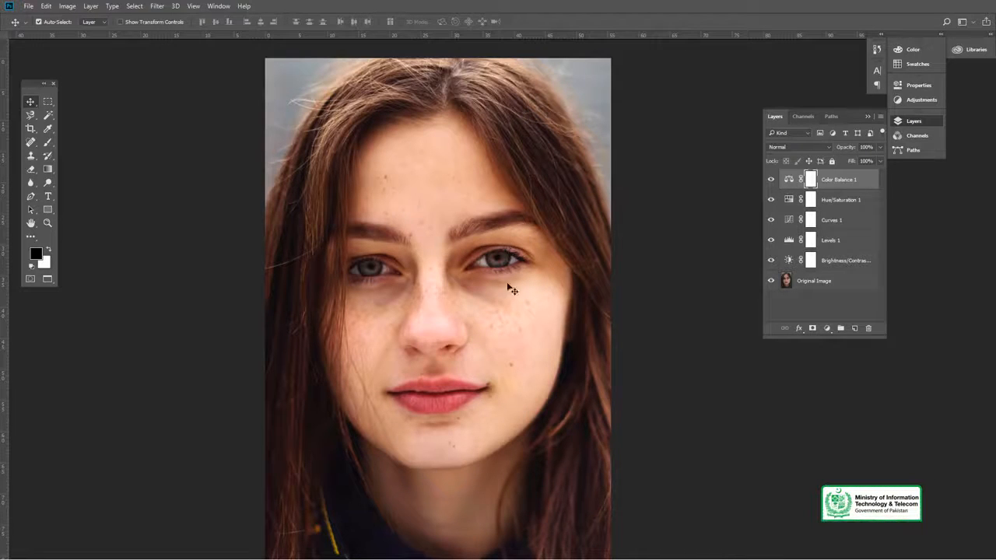
key("z")
left_click(436, 298)
key("space")
left_click_drag(440, 268, 459, 358)
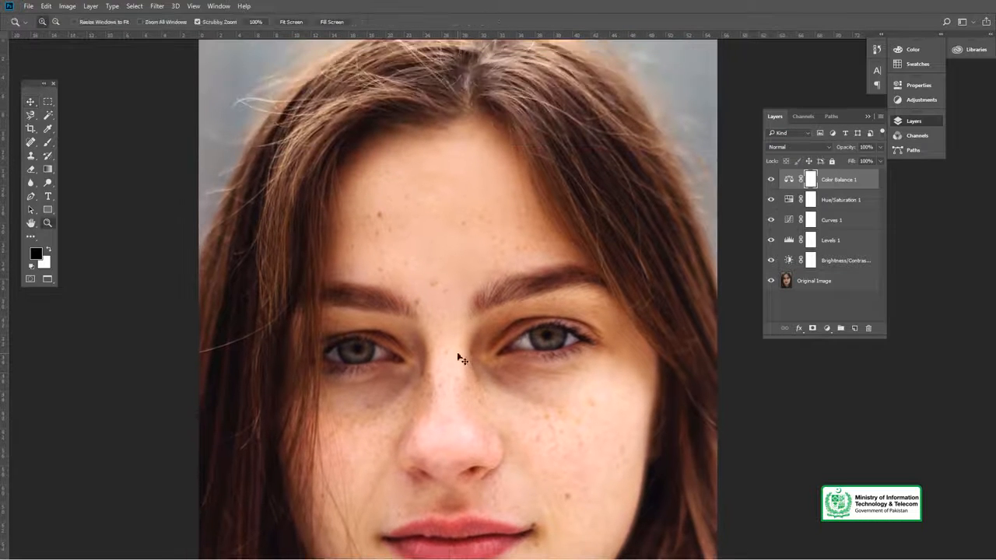
left_click(458, 358, "alt")
left_click(290, 22)
key("v")
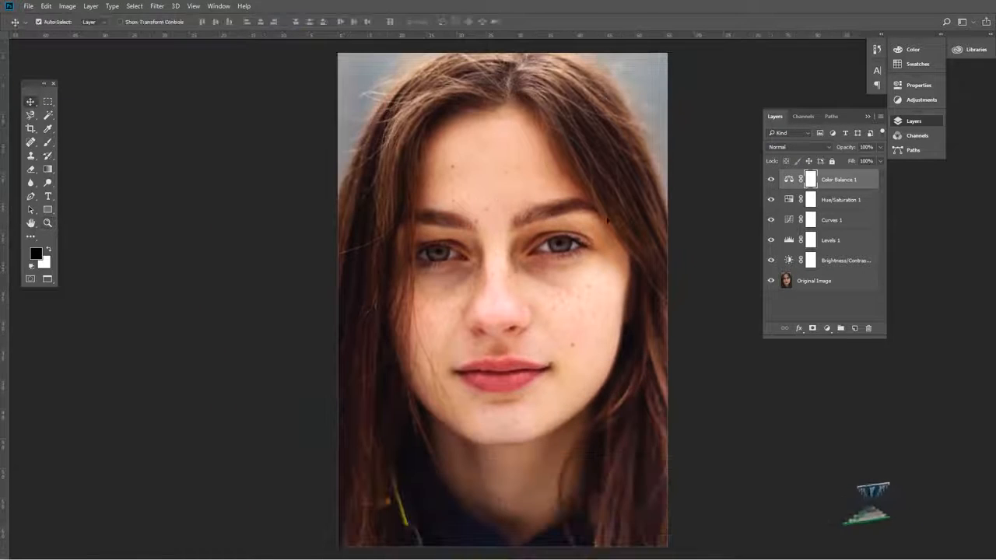
Hide the five adjustment layers one by one, and toggle them all together to compare the portrait with the original.
left_click(771, 179)
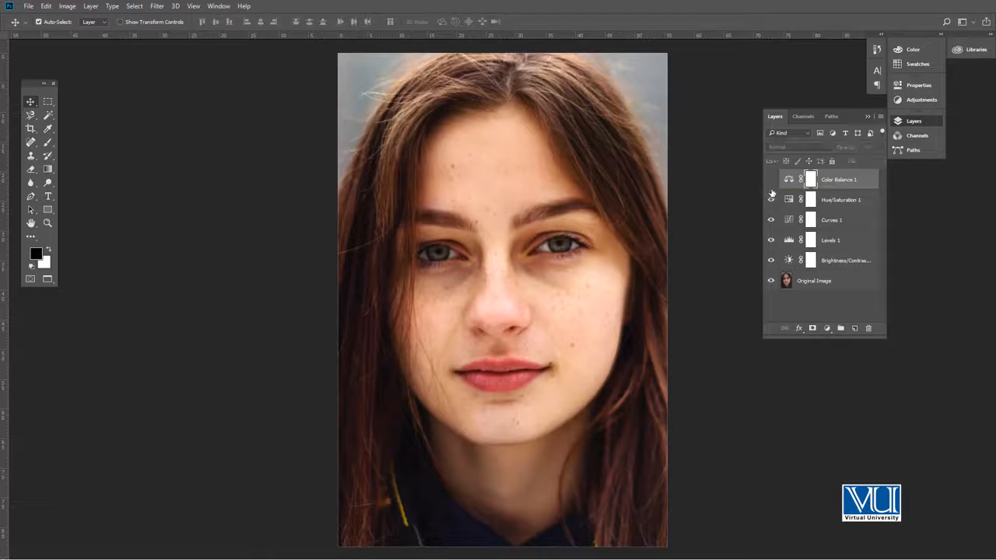
left_click(771, 199)
left_click(771, 220)
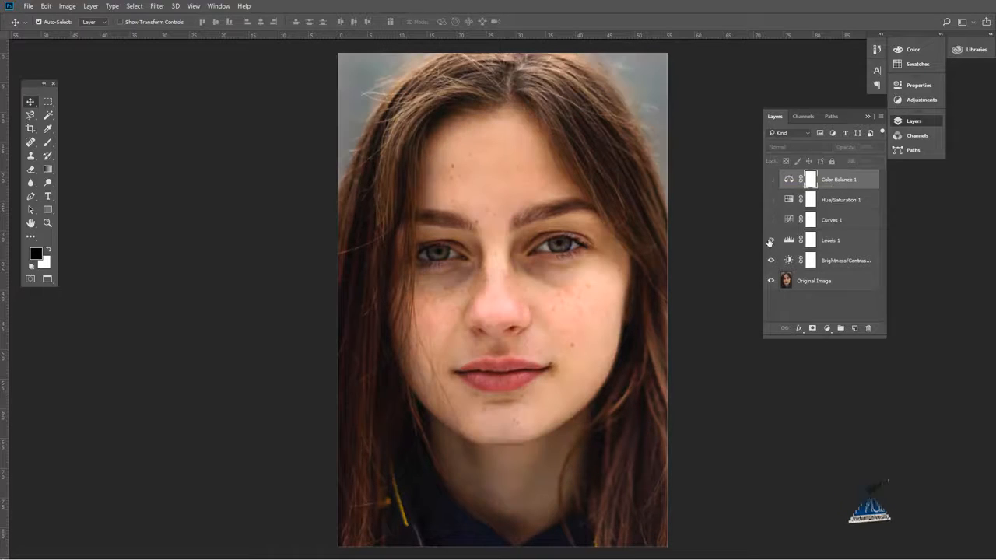
left_click(770, 240)
left_click(770, 260)
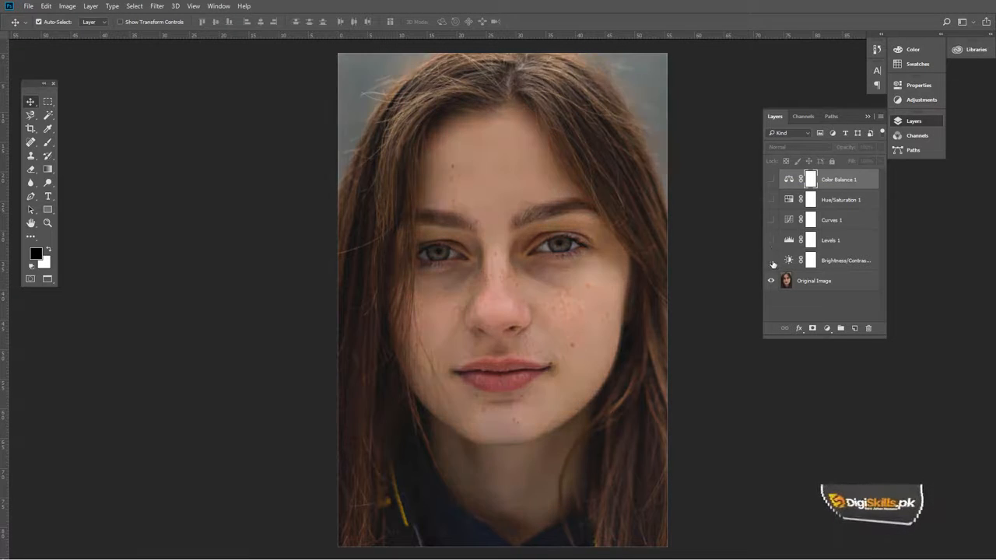
left_click_drag(770, 260, 772, 181)
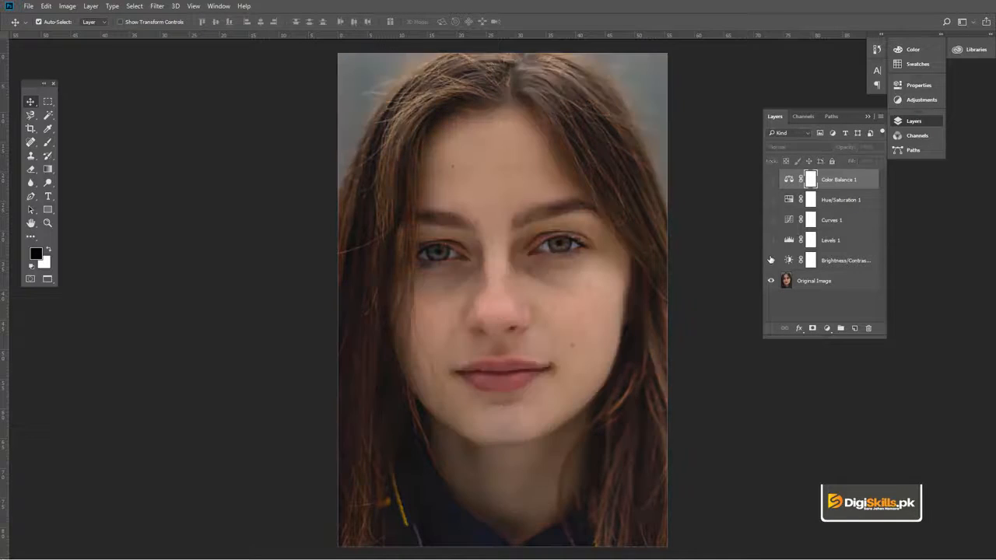
left_click_drag(770, 249, 775, 276)
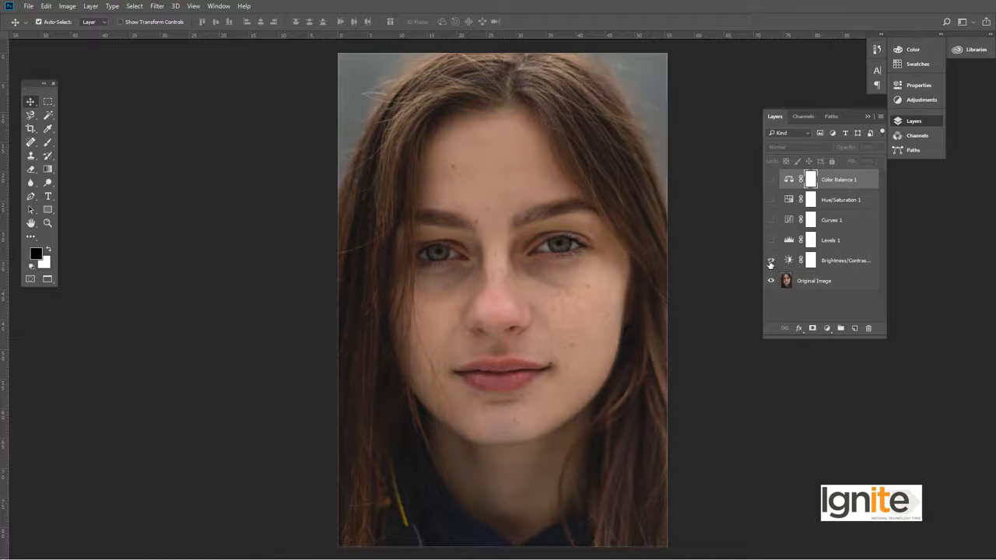
Show the adjustment layers again one by one, from Brightness/Contrast up to Color Balance, to review each effect.
left_click(770, 261)
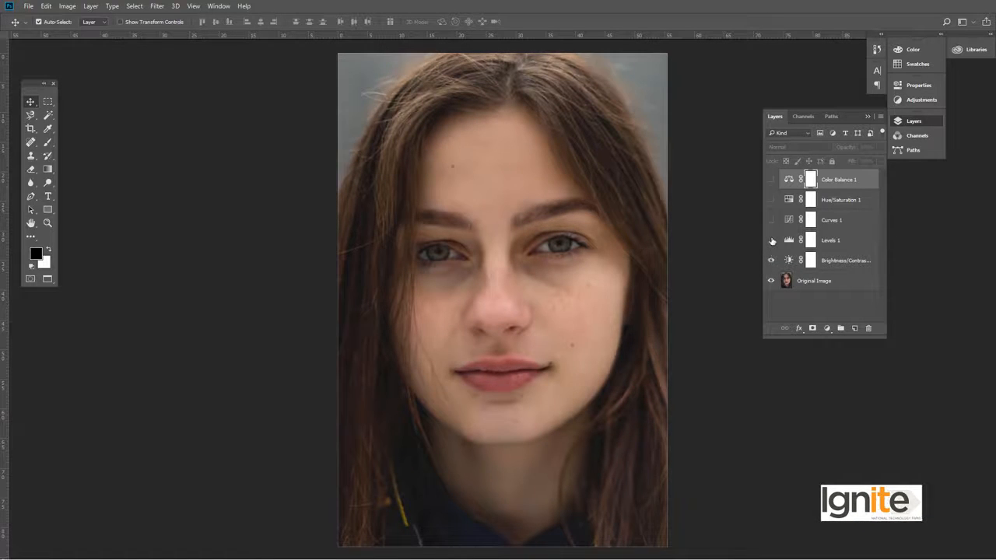
left_click(770, 241)
left_click(770, 220)
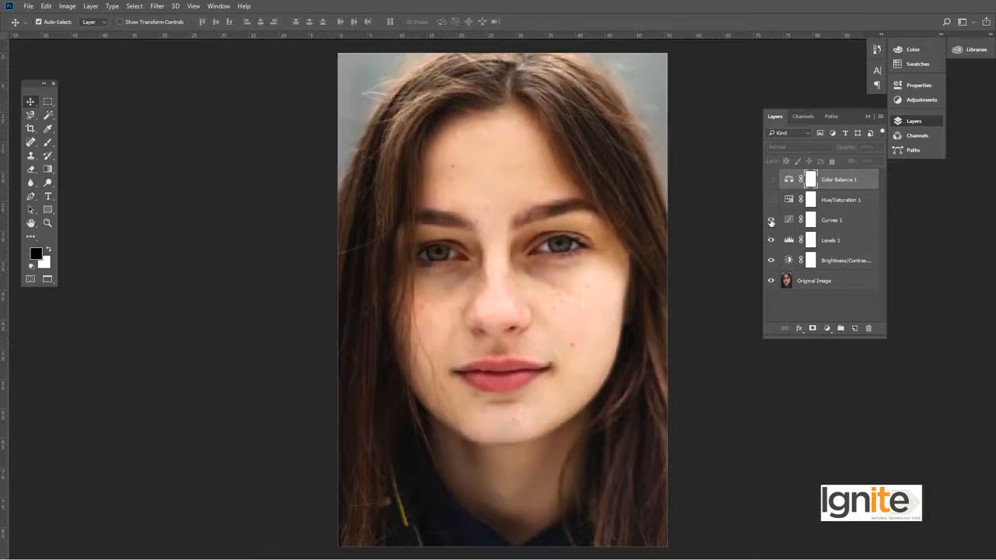
left_click(771, 200)
left_click(771, 179)
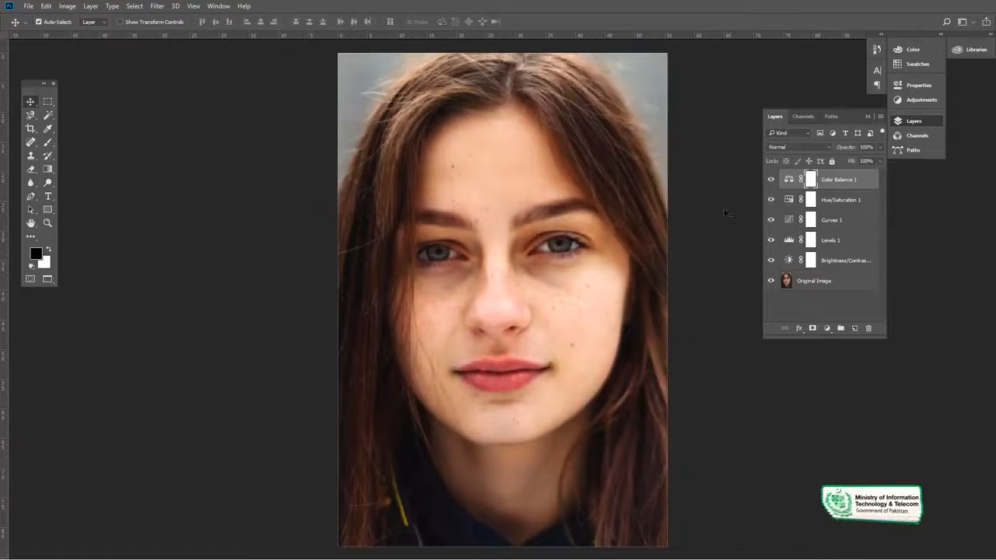
Shift the Color Balance layer's midtones slightly further toward red.
double_click(788, 181)
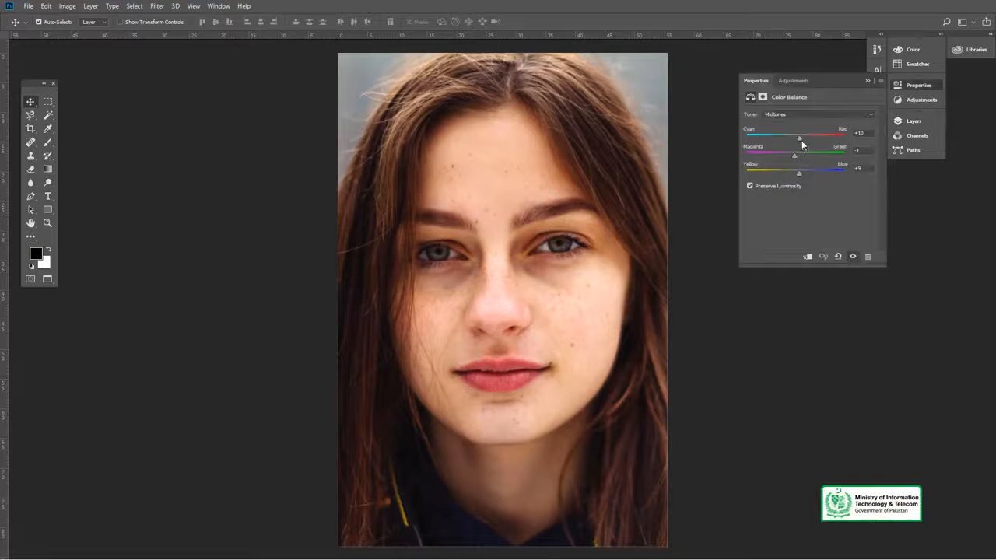
left_click_drag(800, 139, 801, 139)
left_click(900, 84)
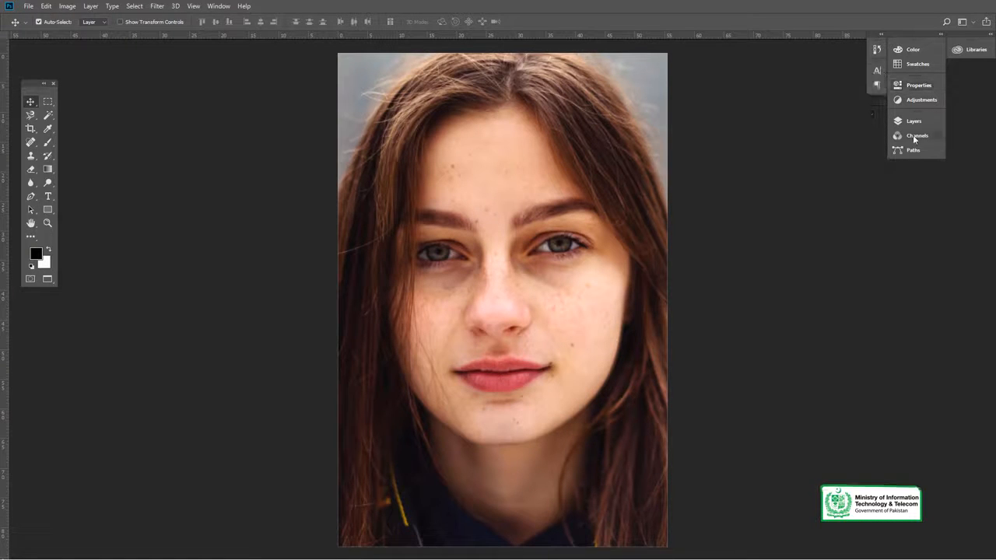
Group the five adjustment layers, from Color Balance down to Brightness/Contrast, and rename the group as Adjust.
left_click(912, 122)
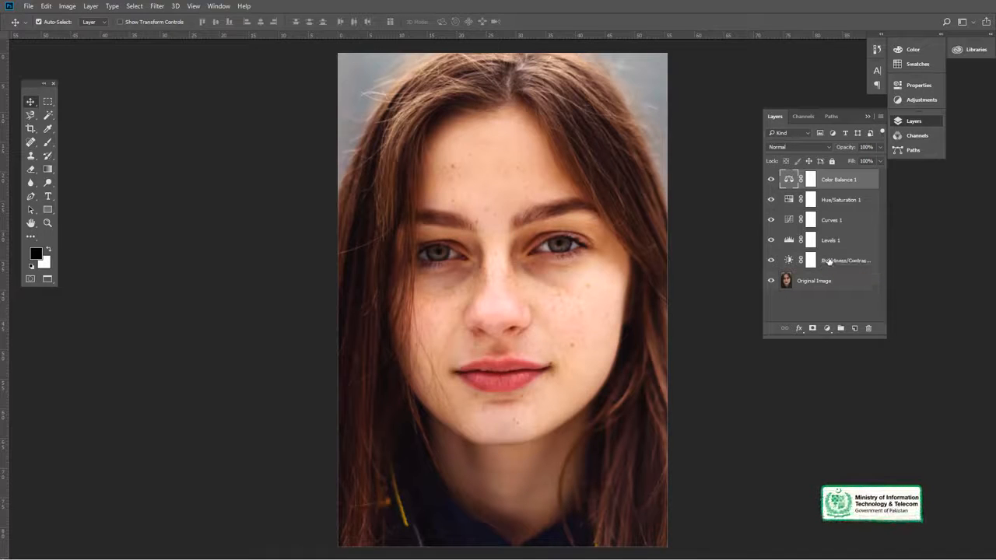
left_click(829, 262, "shift")
left_click(832, 183)
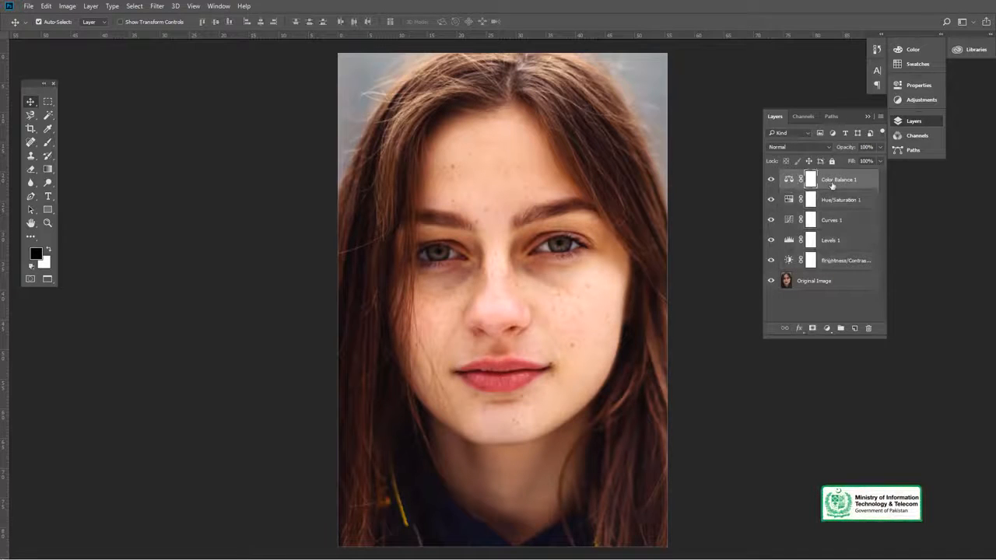
left_click(832, 261, "shift")
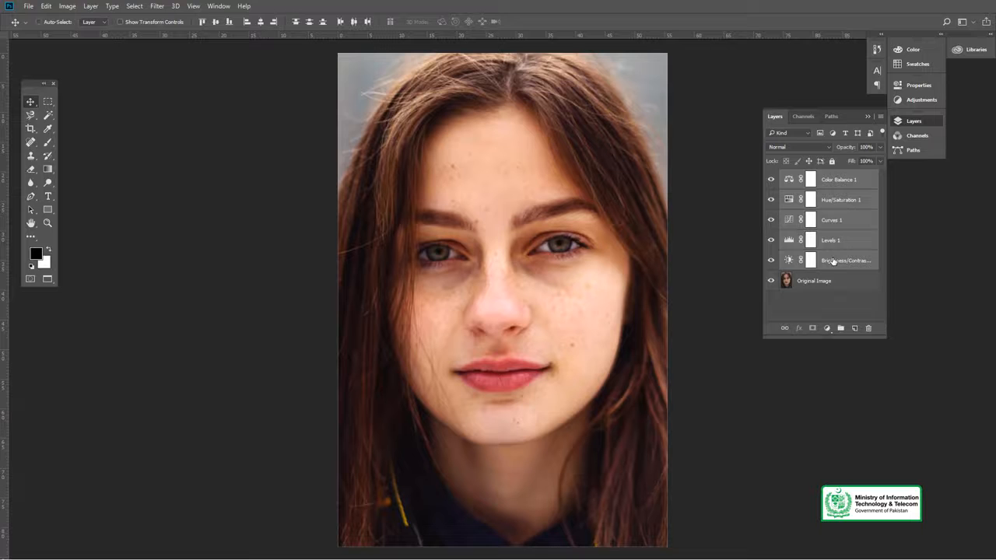
key("ctrl+g")
double_click(806, 176)
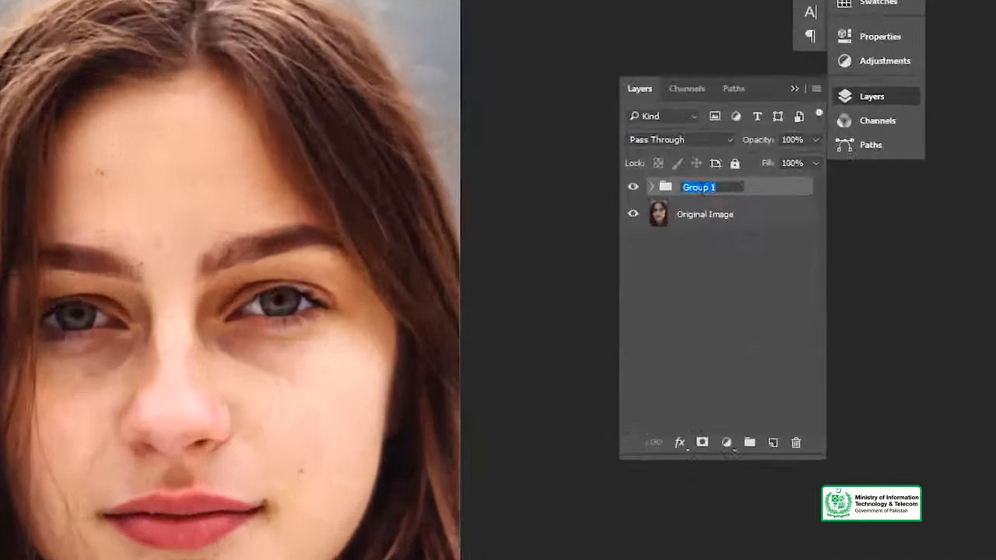
type("Adjust")
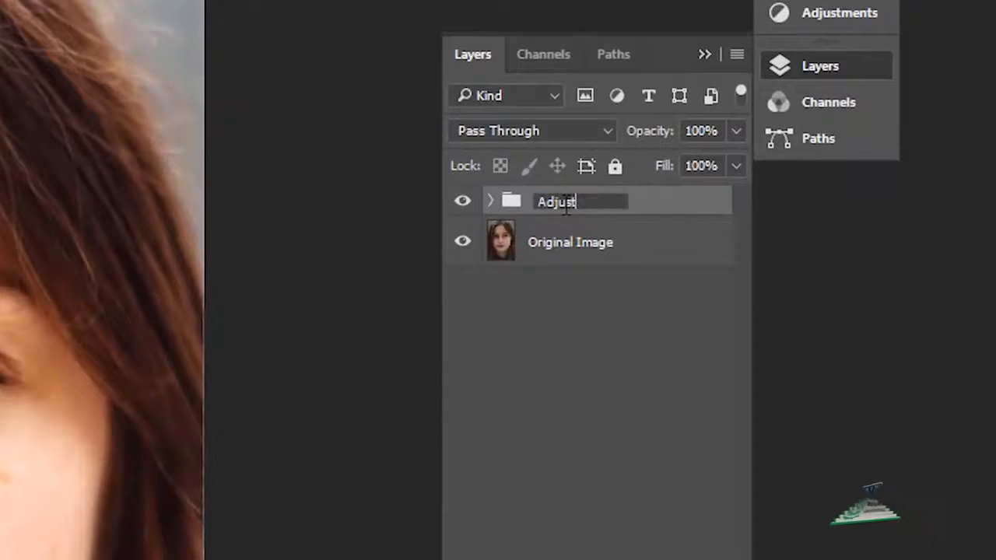